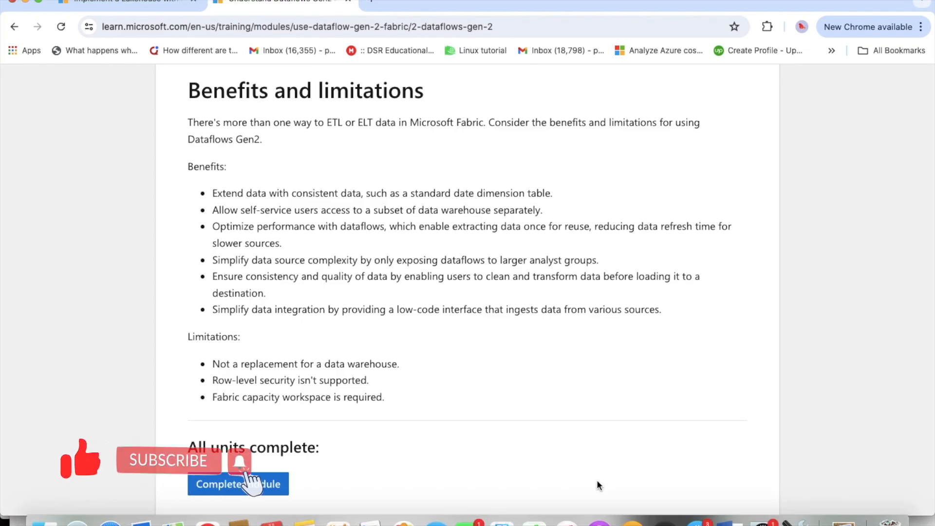
Open the module's Create and use a Dataflow Gen2 exercise unit and launch its lab instructions.
scroll(372, 280, up, 12)
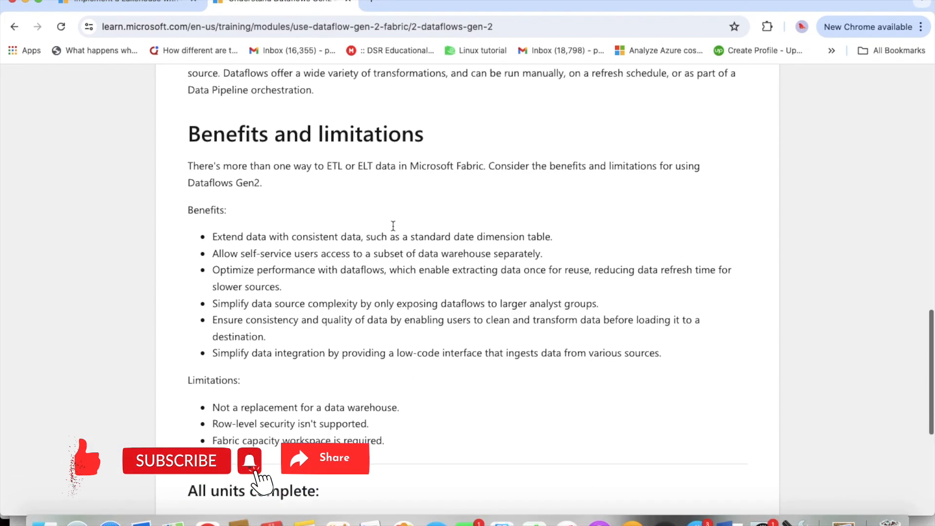
scroll(394, 231, up, 3)
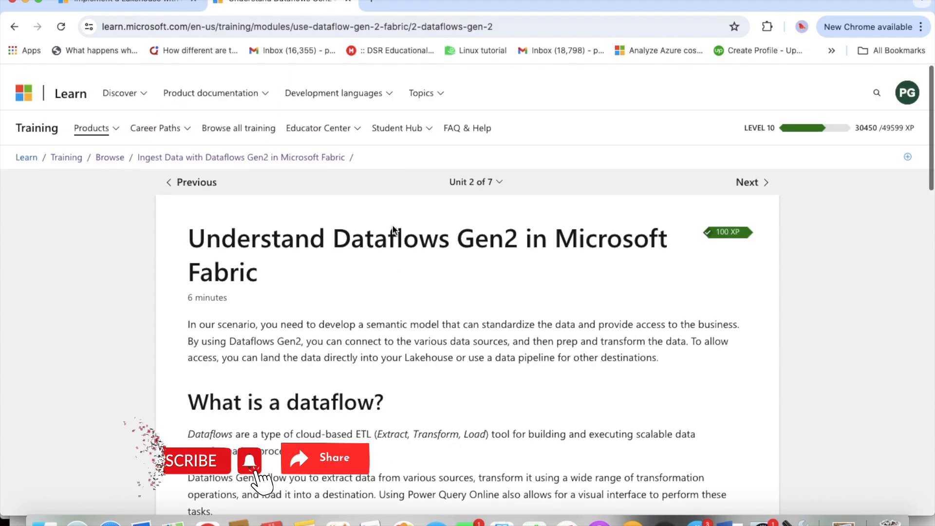
click(471, 171)
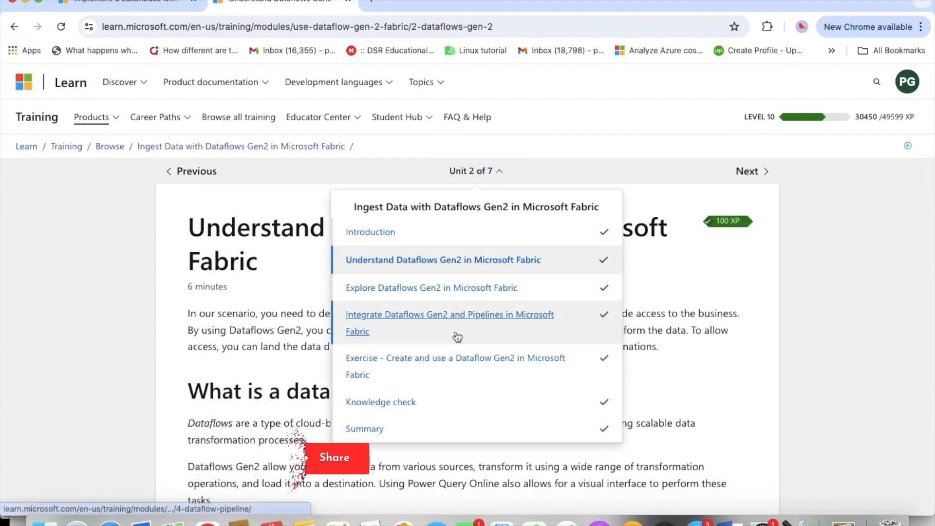
click(446, 370)
scroll(448, 372, down, 1)
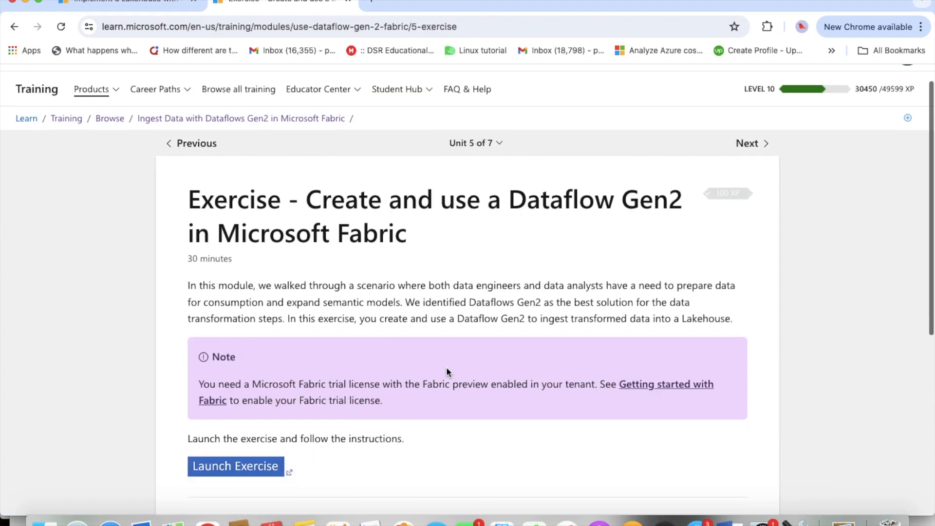
click(260, 457)
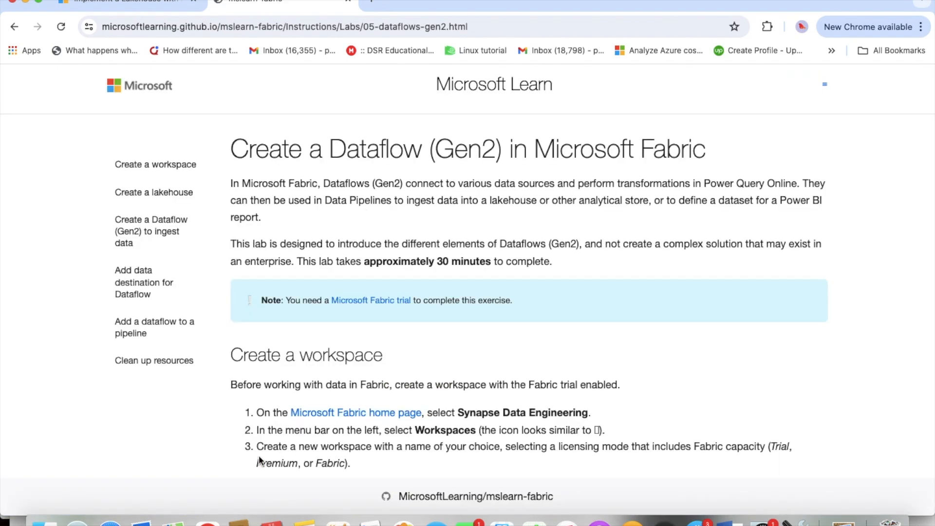
scroll(259, 460, down, 1)
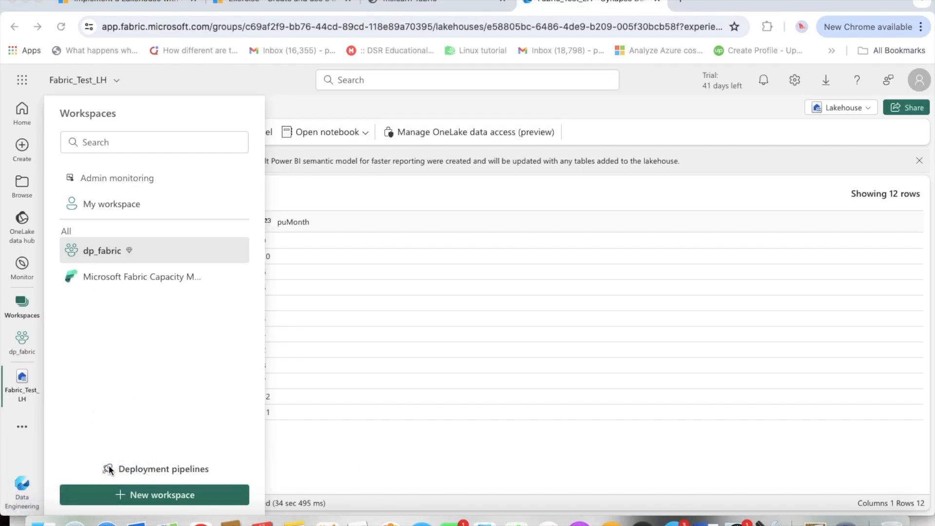
In Microsoft Fabric, create a new workspace with TestWorkspace_DF as both its name and its description.
click(121, 495)
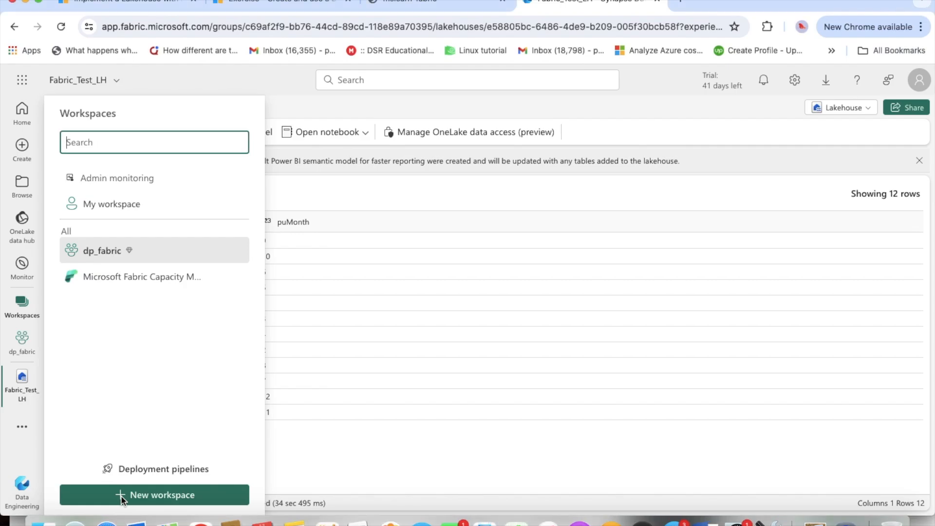
click(121, 495)
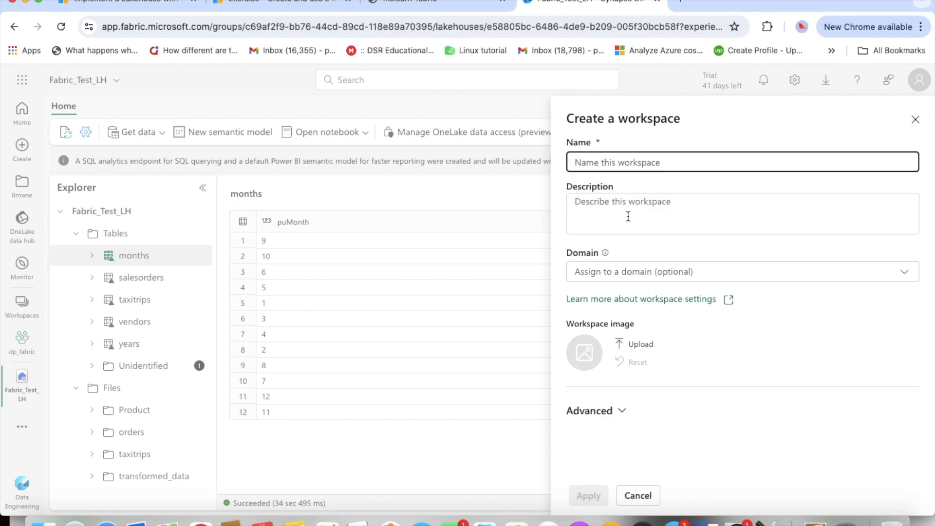
text(TestWorkPs)
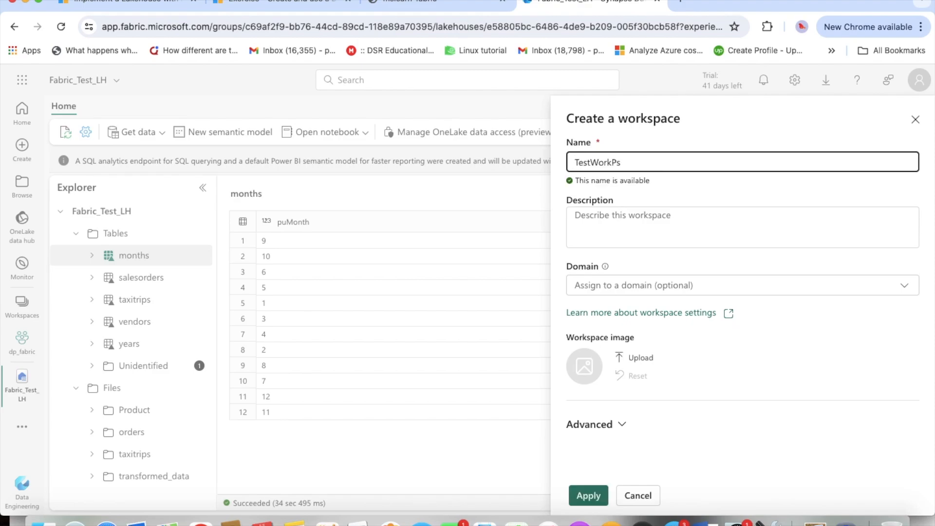
key(BackSpace)
key(BackSpace)
text(space_DF)
double_click(667, 164)
key(ctrl+c)
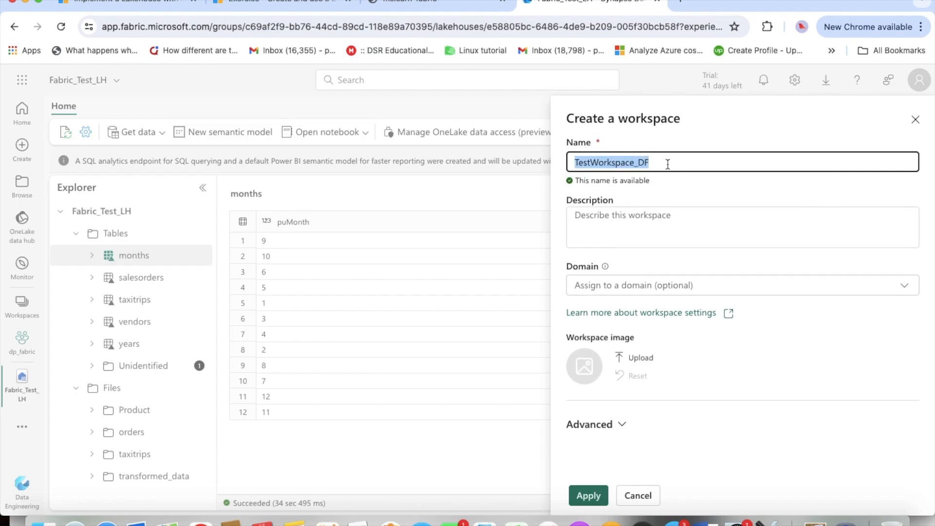
click(632, 222)
key(ctrl+v)
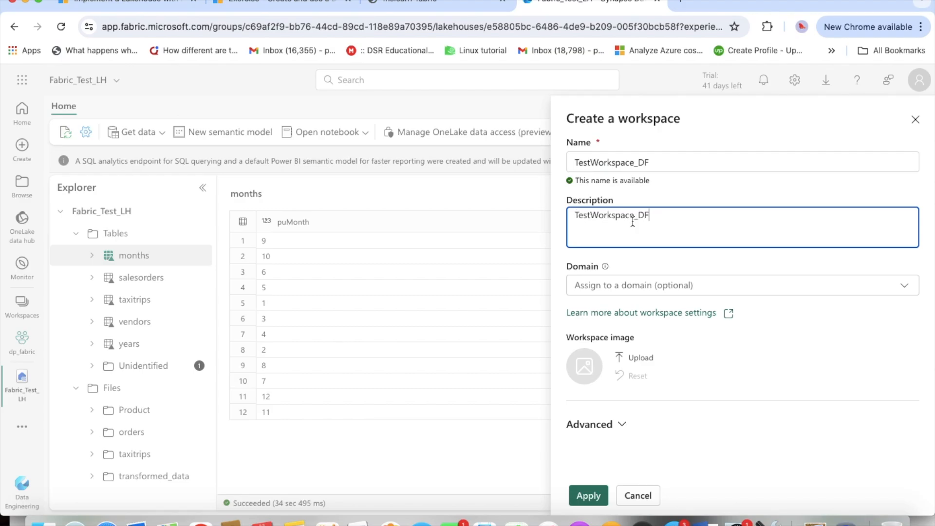
click(588, 496)
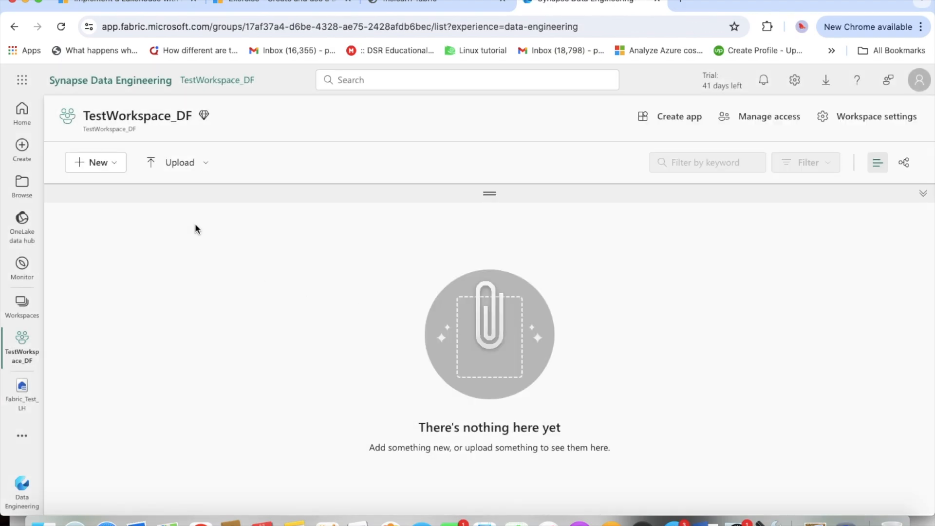
Create a lakehouse named Test_DF_LH in the TestWorkspace_DF workspace.
click(116, 167)
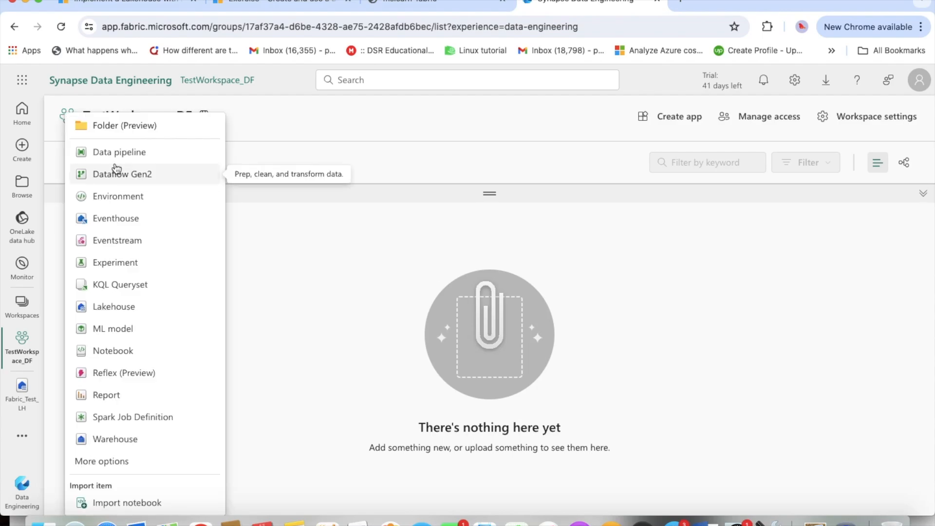
click(116, 306)
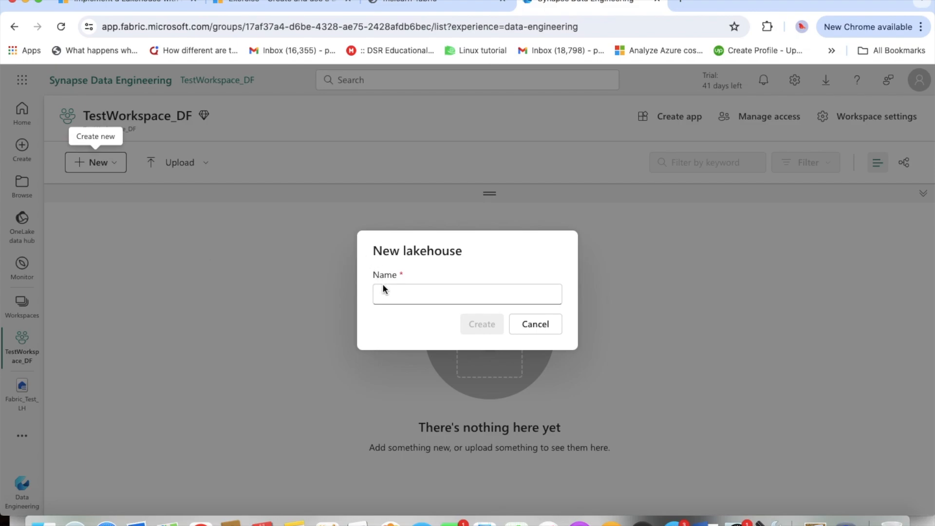
click(385, 294)
text(Test)
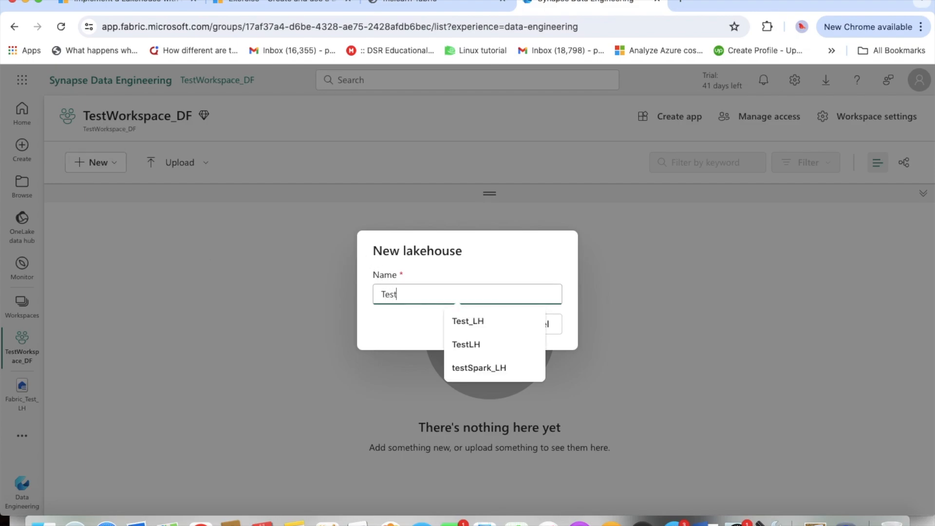
text(_DF)
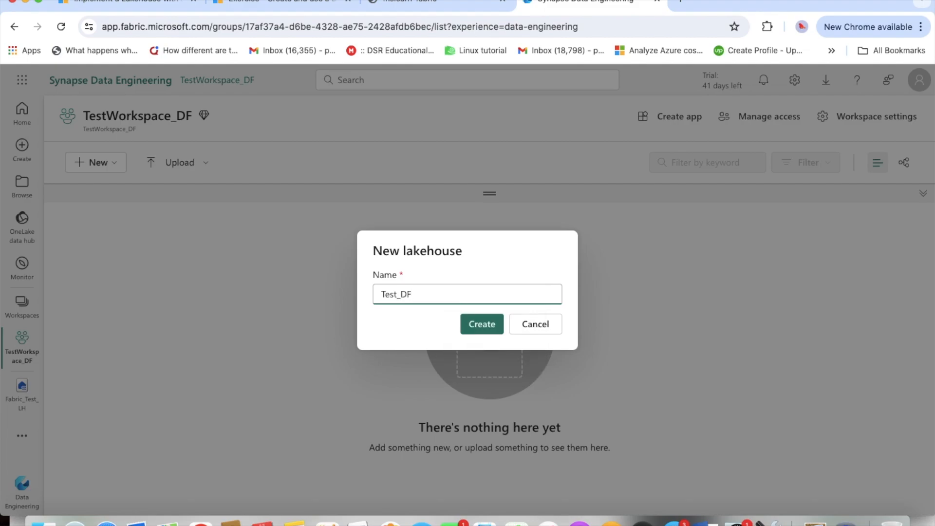
text(_LH)
click(488, 326)
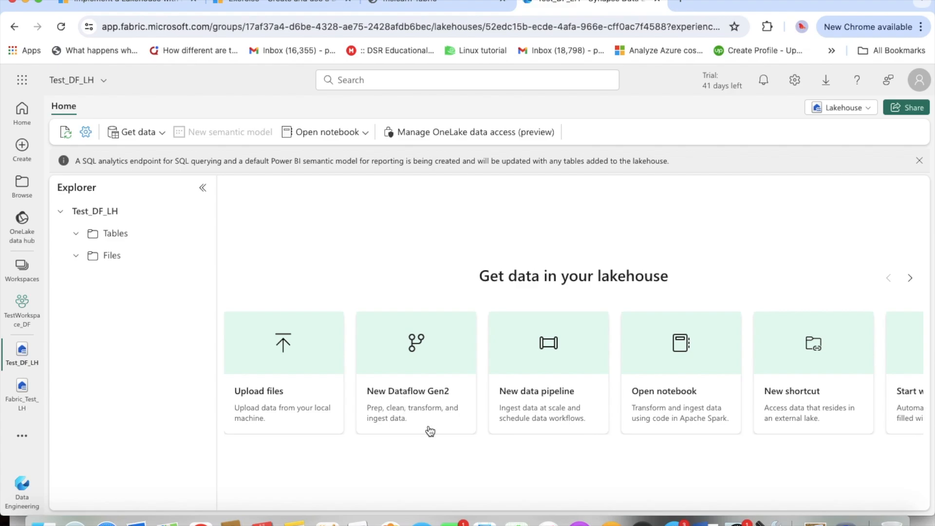
Create a new Dataflow Gen2 from the lakehouse and copy the orders.csv file URL from the lab instructions.
click(414, 394)
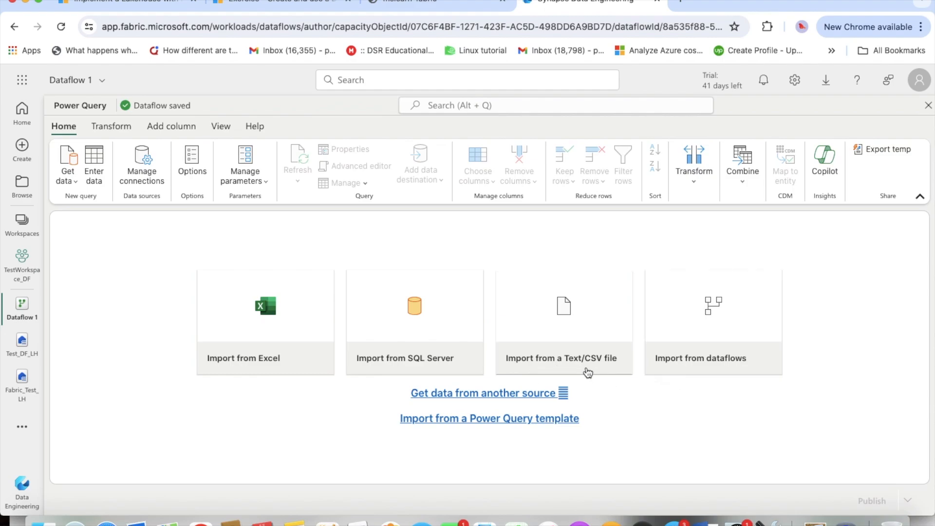
click(421, 9)
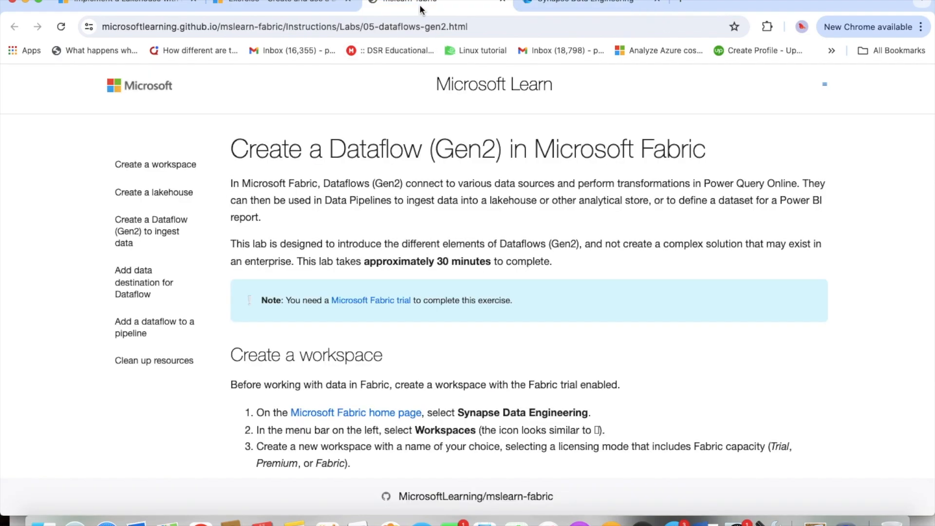
scroll(385, 300, down, 9)
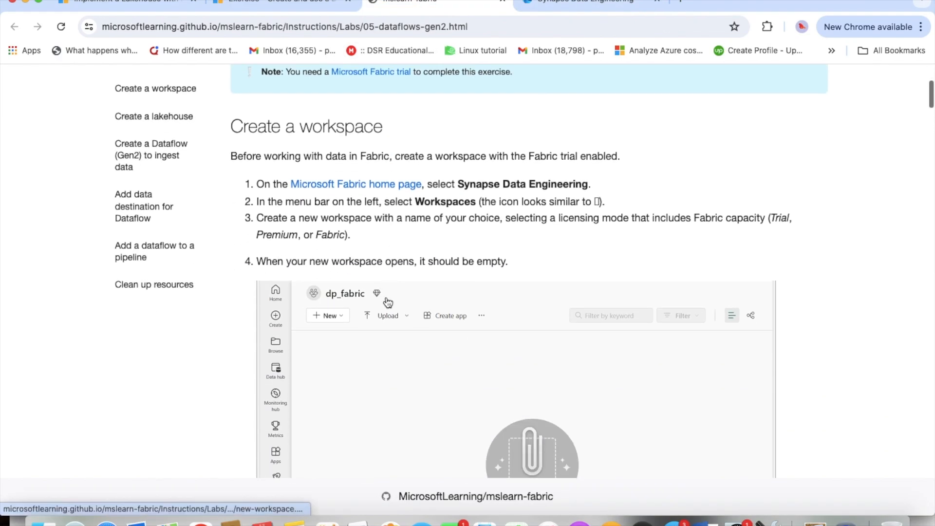
scroll(388, 302, down, 20)
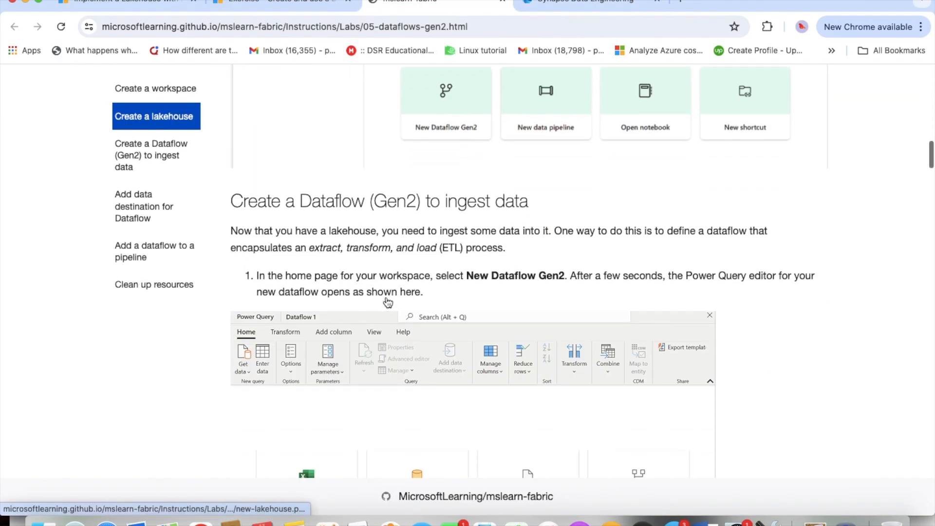
scroll(385, 296, down, 5)
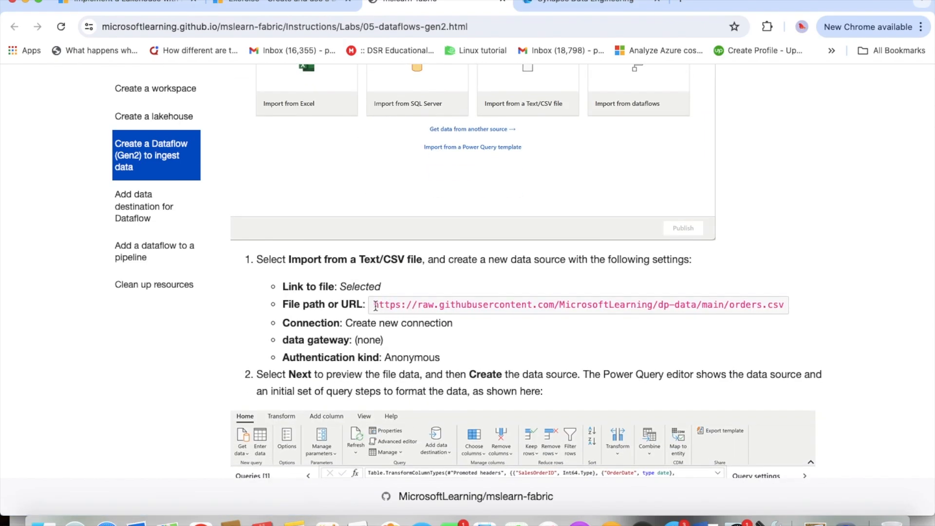
drag(376, 305, 783, 304)
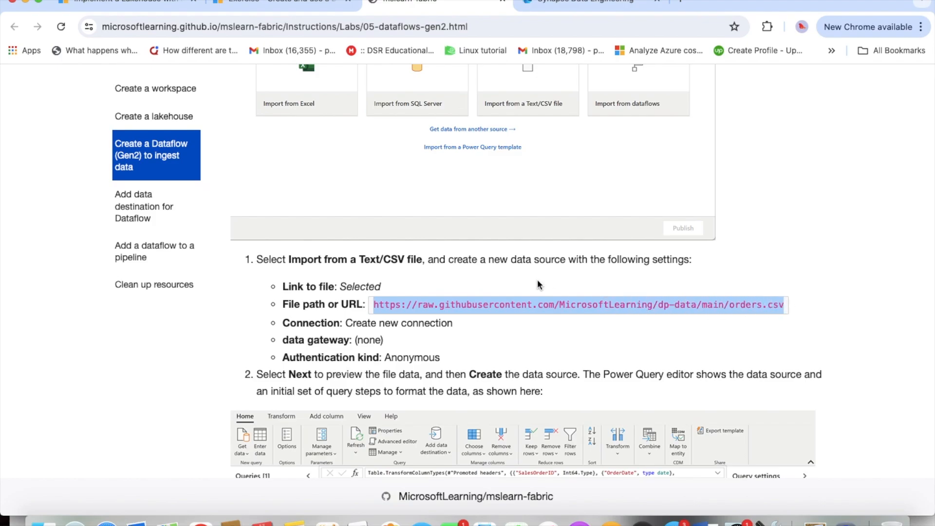
click(584, 3)
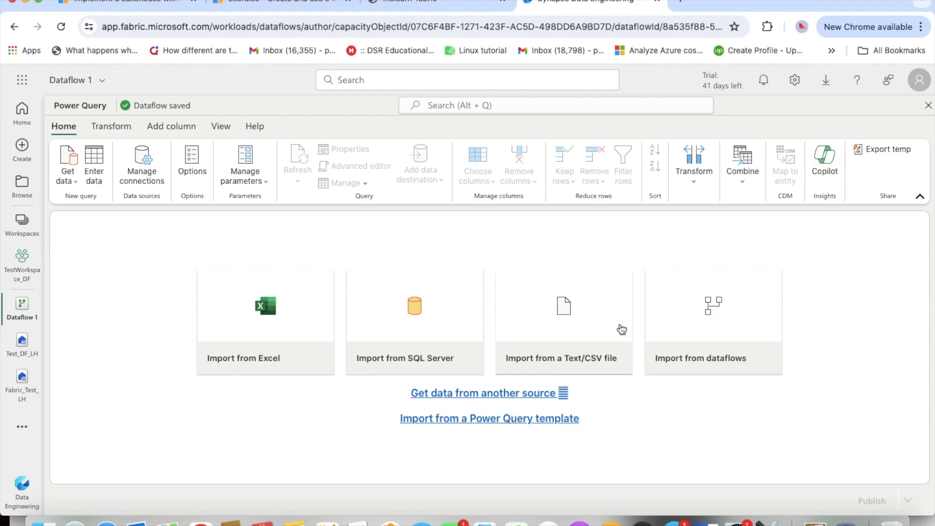
click(570, 330)
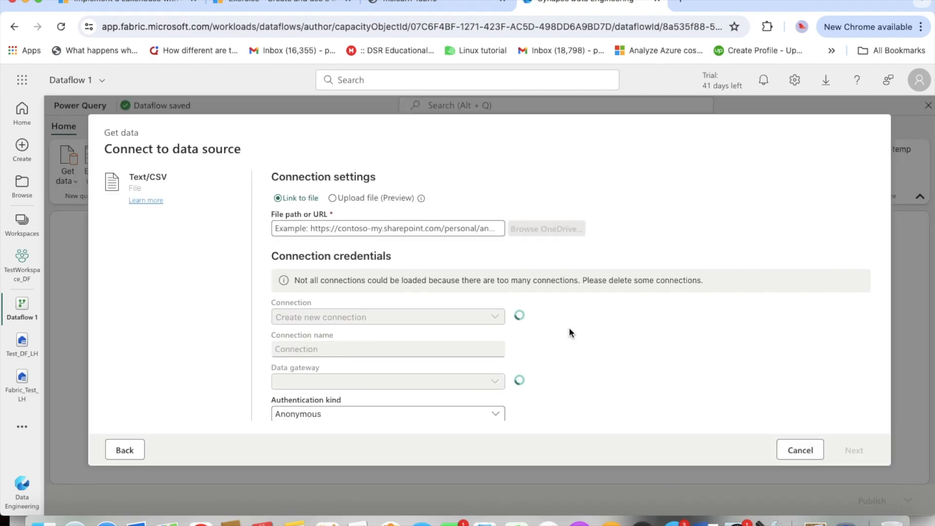
click(465, 232)
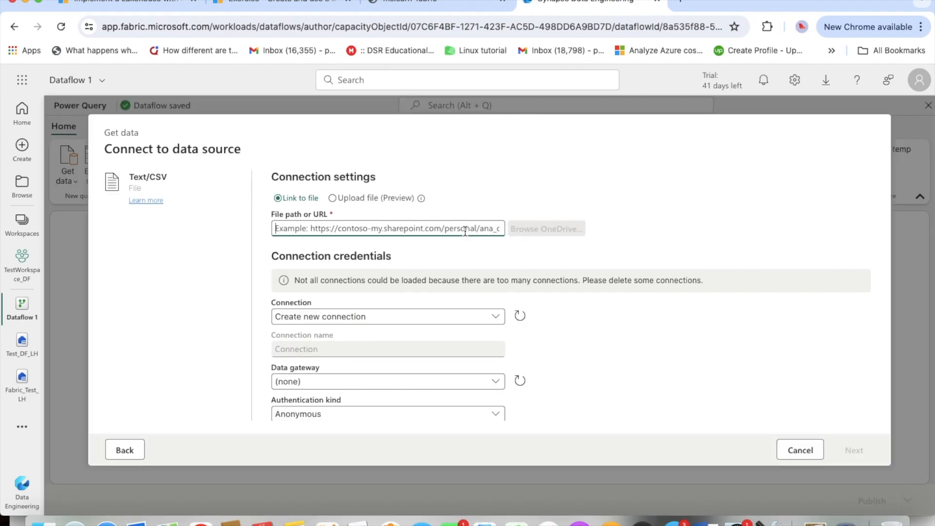
key(super+v)
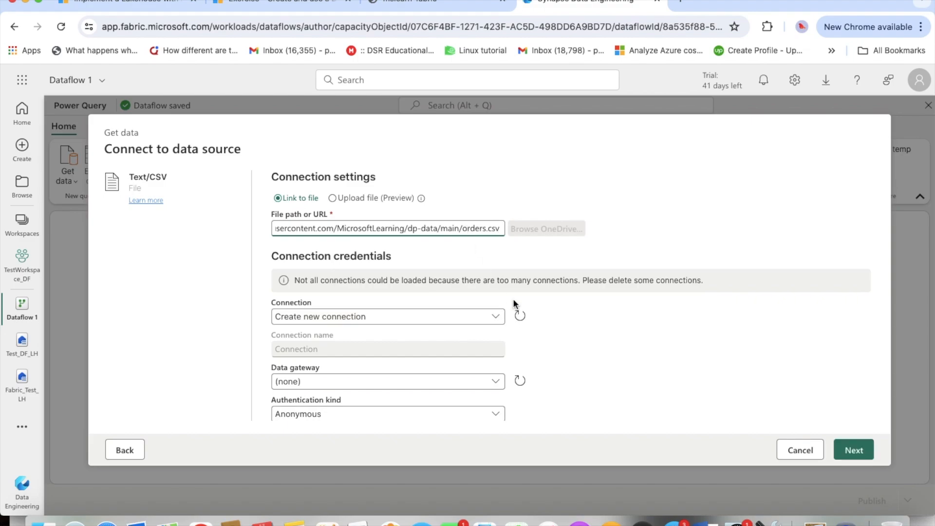
click(520, 315)
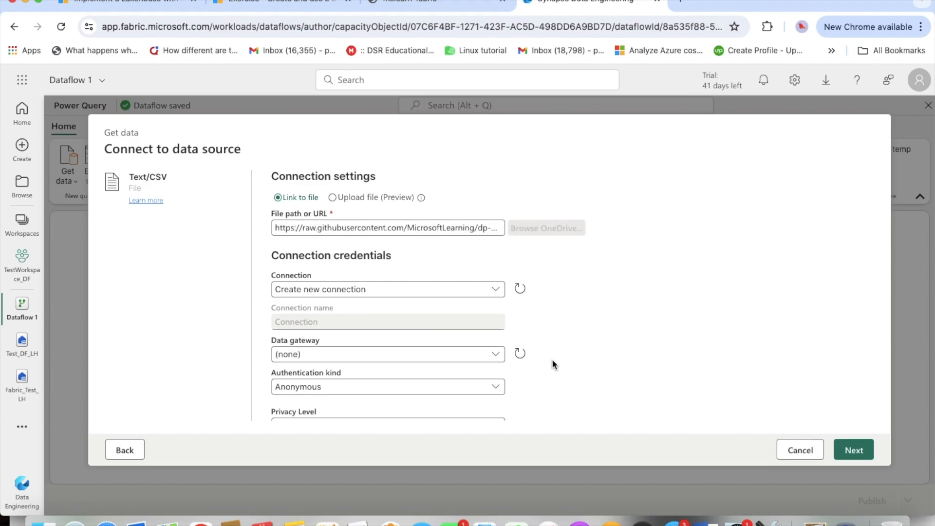
scroll(552, 361, down, 1)
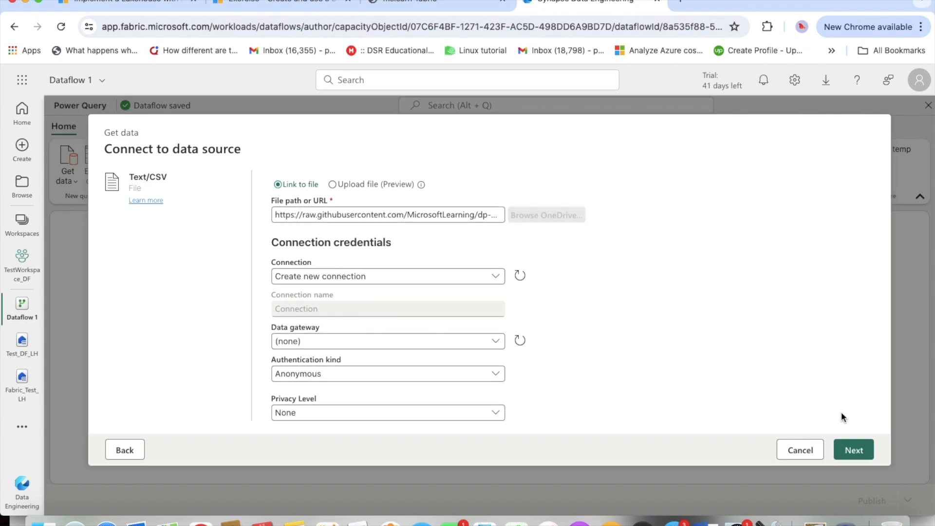
click(854, 452)
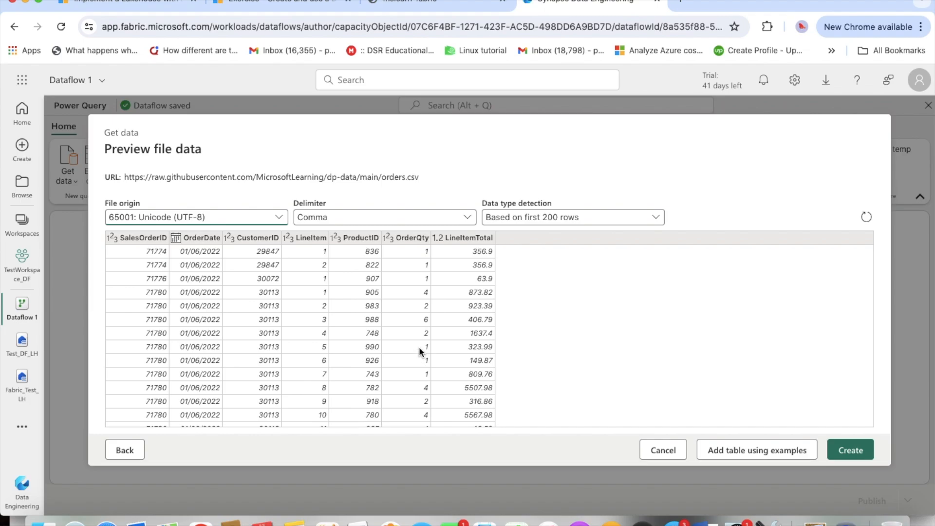
click(852, 448)
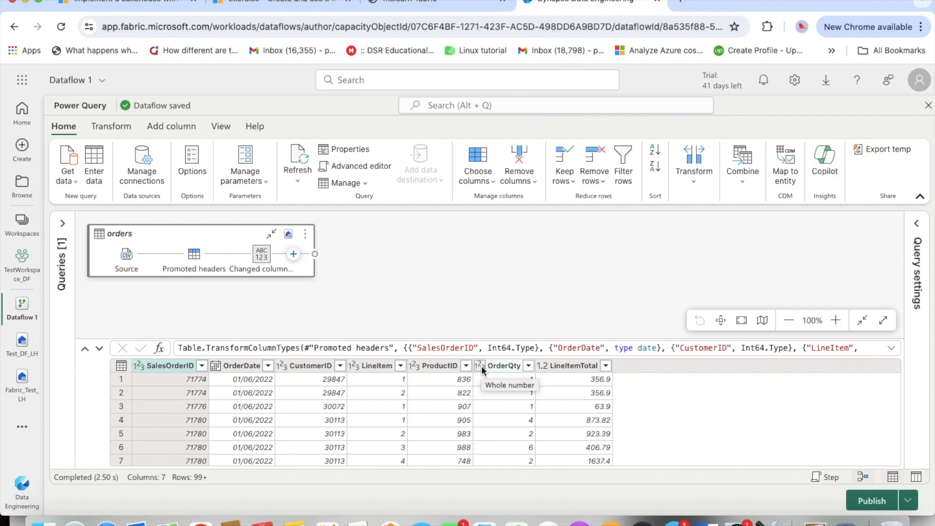
Expand the orders query settings and start a custom column named MonthName.
click(916, 223)
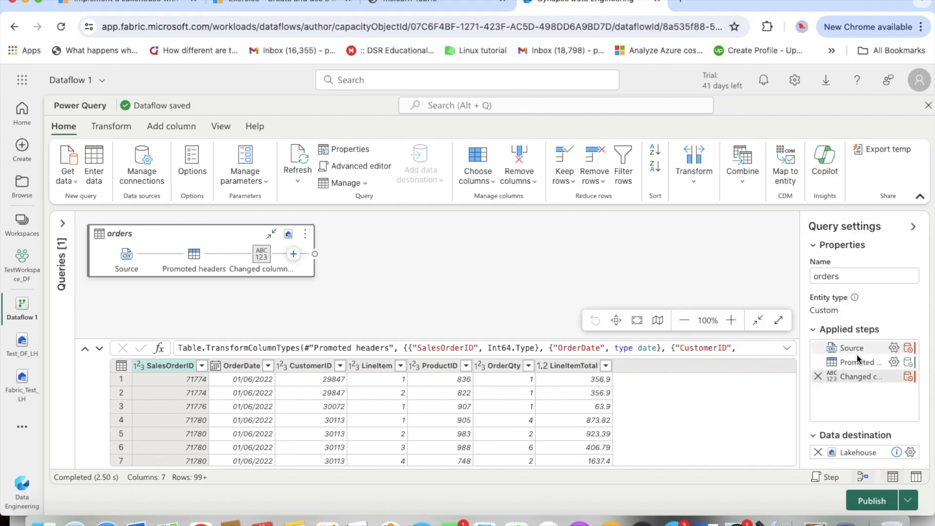
mouse_move(849, 378)
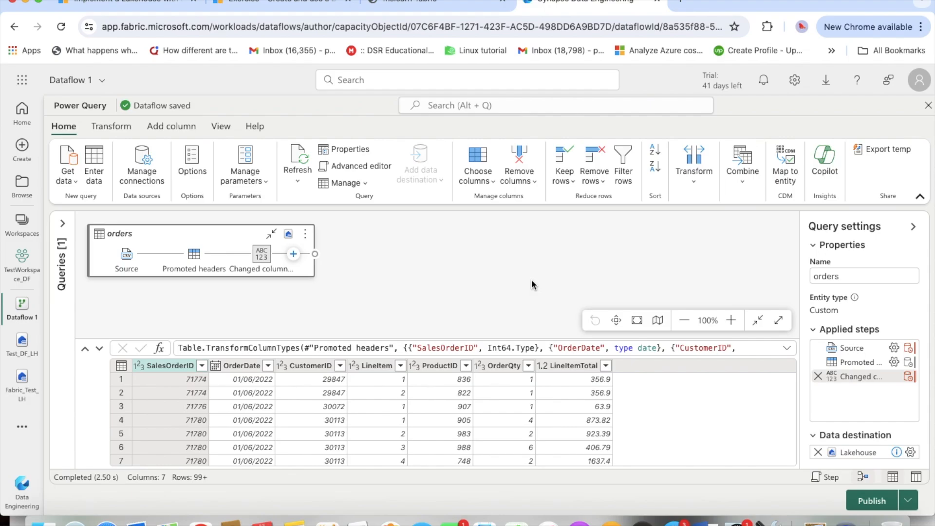
click(173, 127)
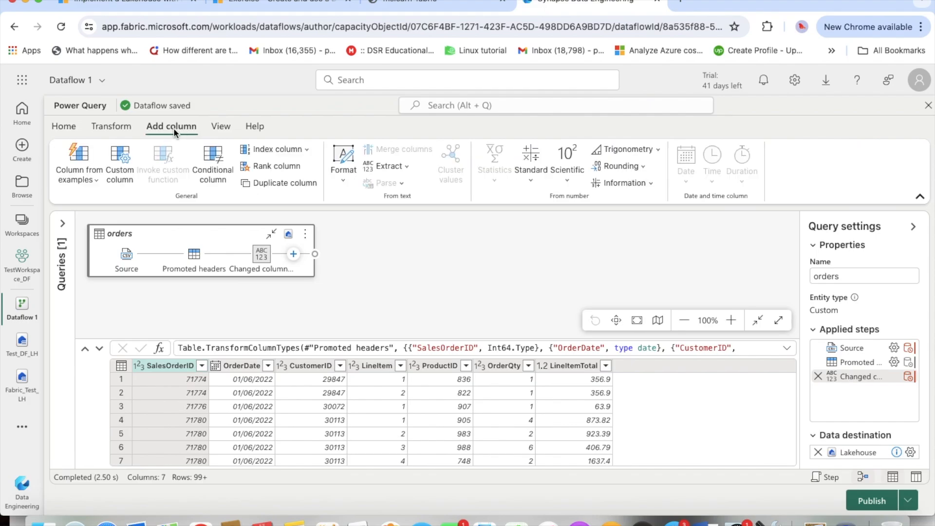
click(119, 154)
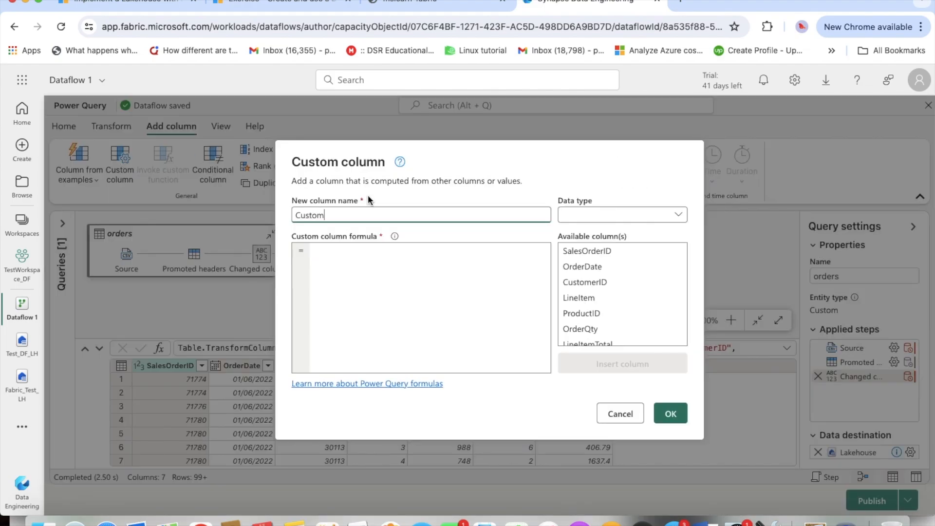
double_click(314, 216)
text(MonthName)
click(356, 255)
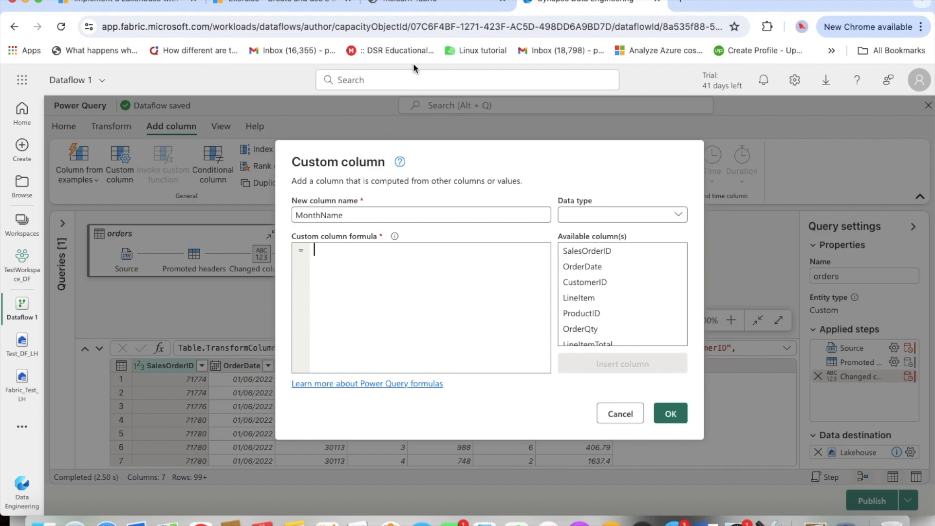
Look up the custom column's name, data type and formula in the lab instructions.
scroll(611, 316, down, 1)
scroll(612, 315, up, 1)
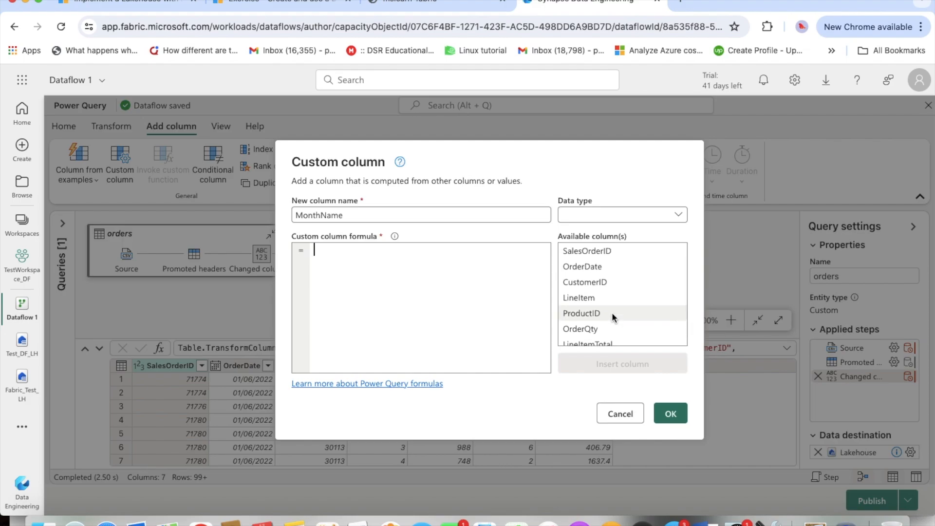
click(405, 6)
scroll(481, 368, down, 15)
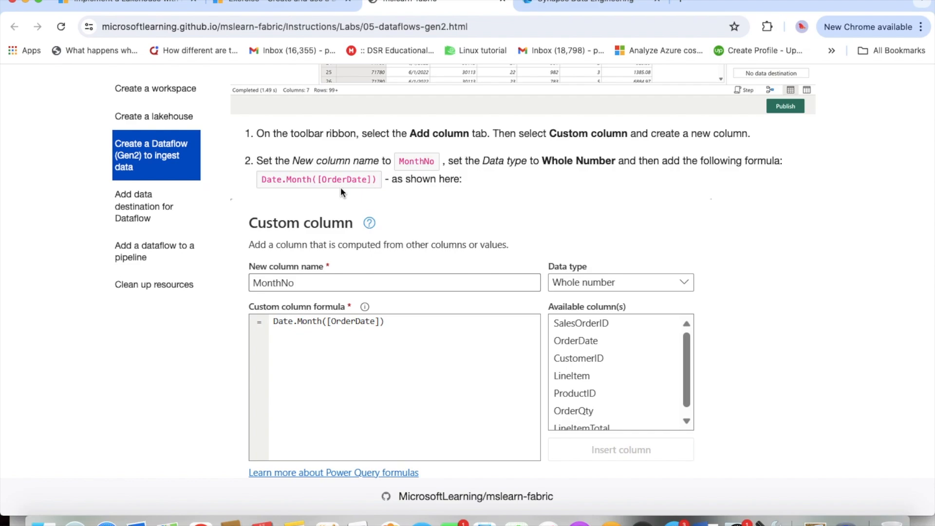
click(563, 6)
click(362, 217)
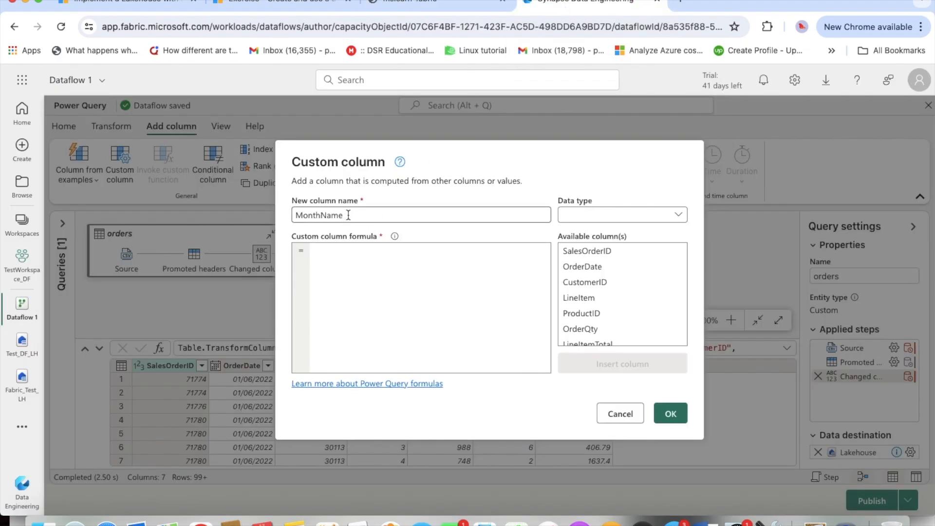
click(444, 4)
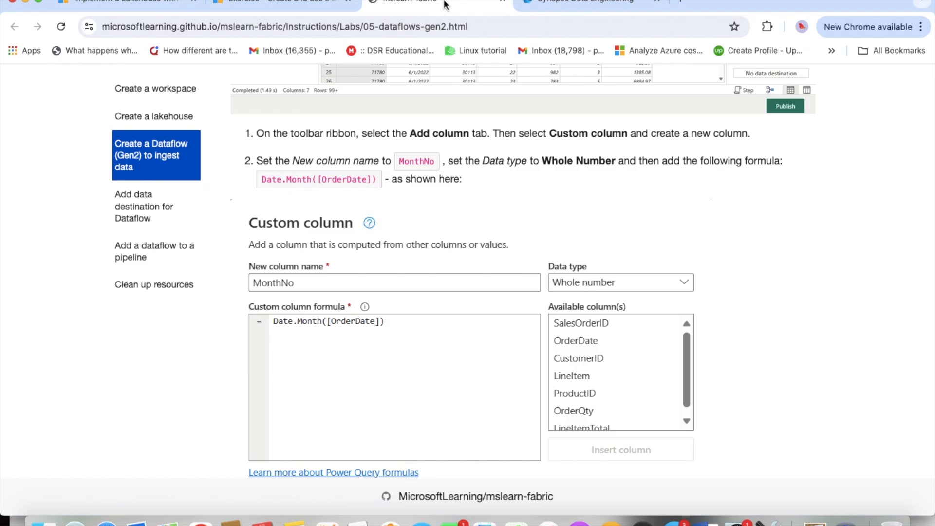
click(584, 5)
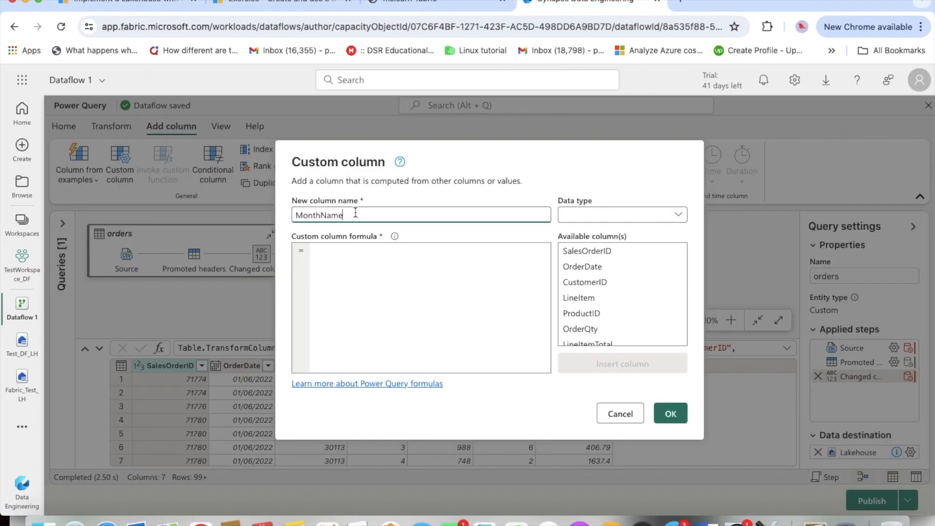
Change the new custom column's name to MonthNo.
key(BackSpace)
key(BackSpace)
key(BackSpace)
text(o)
click(342, 251)
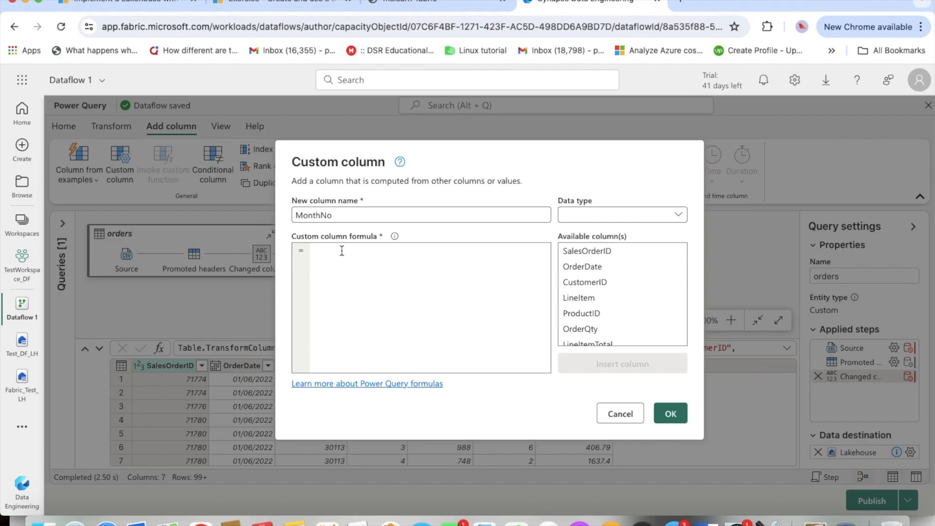
Give the MonthNo column the formula Date.Month([OrderDate]) and the Whole number data type, and add it to the orders query.
click(415, 6)
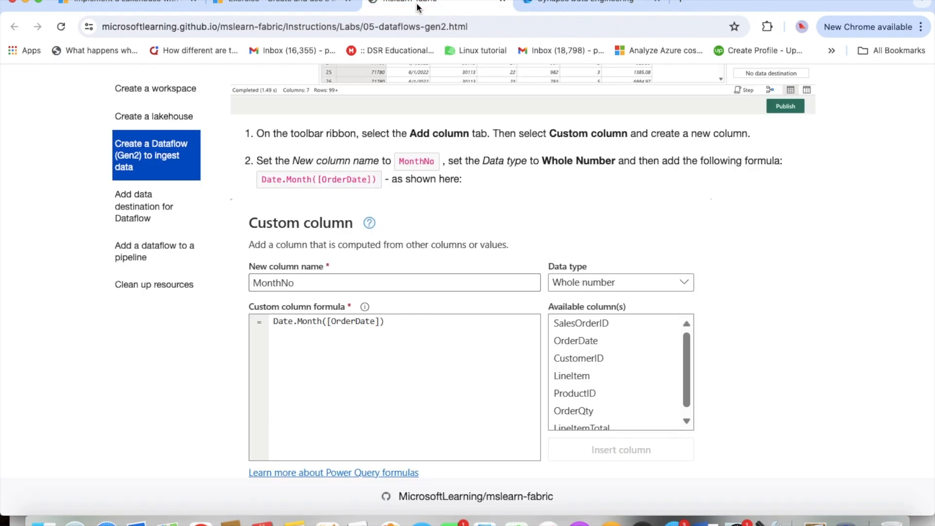
click(548, 4)
text(Date.M)
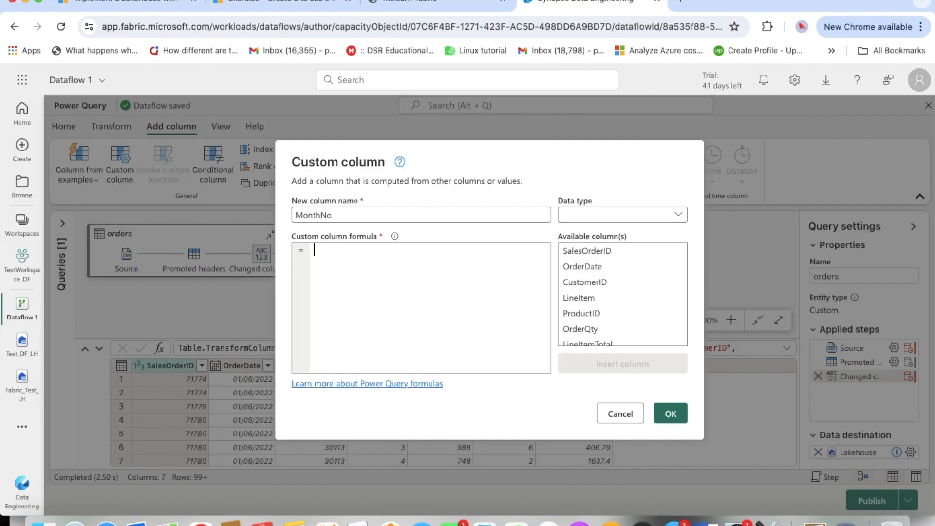
text(onth())
click(584, 267)
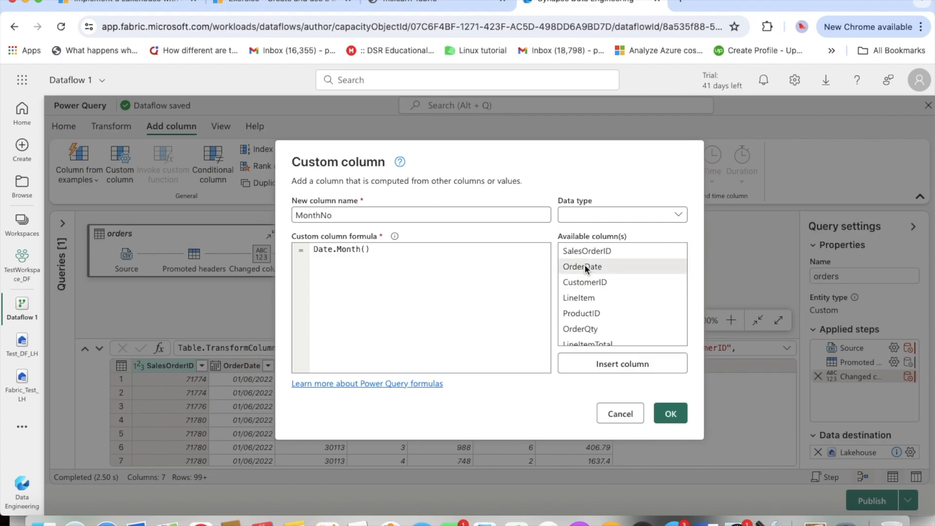
click(611, 365)
click(678, 216)
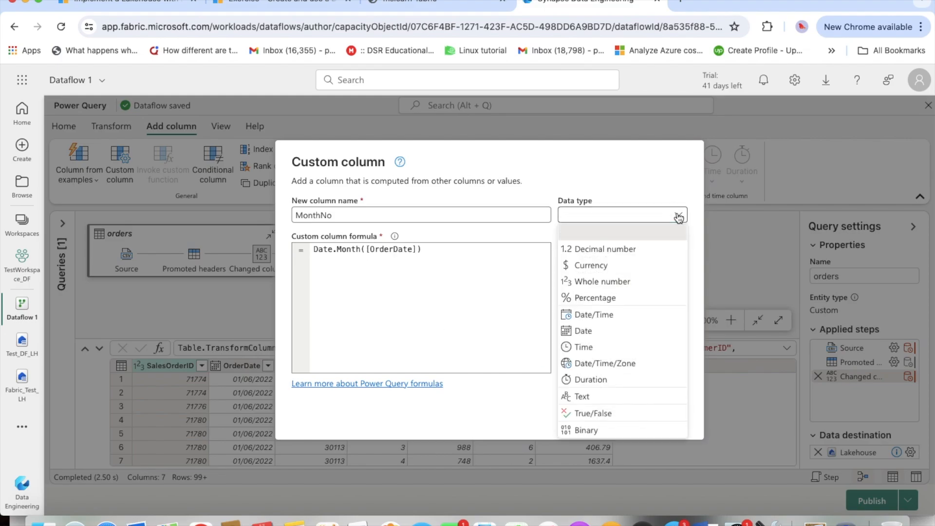
click(627, 281)
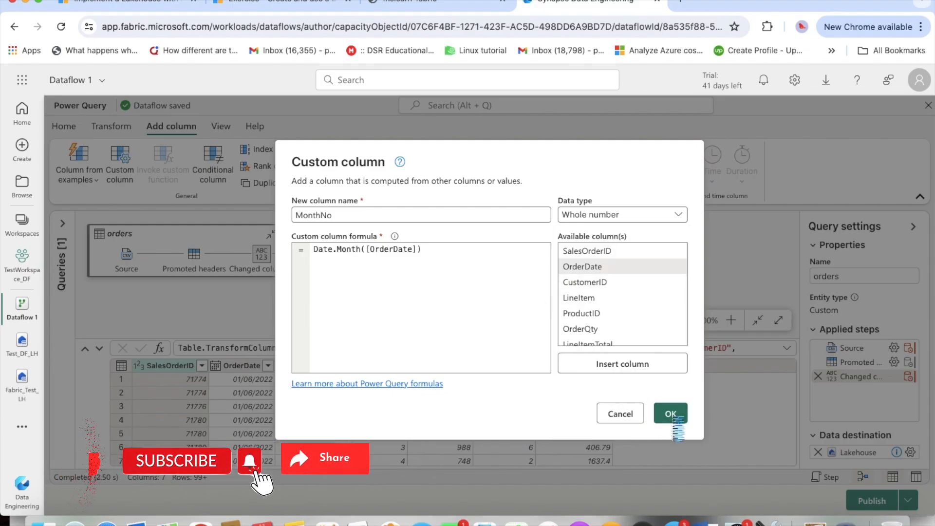
click(673, 419)
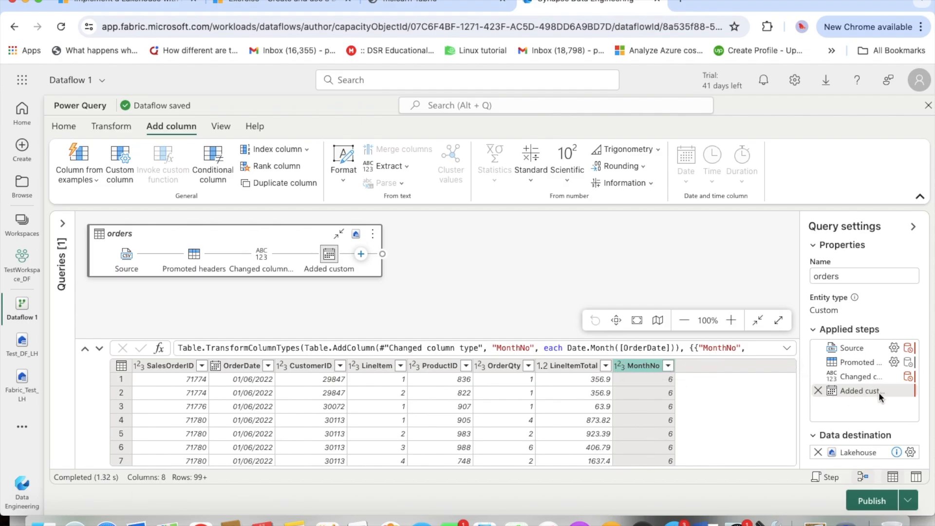
mouse_move(879, 392)
scroll(738, 412, down, 2)
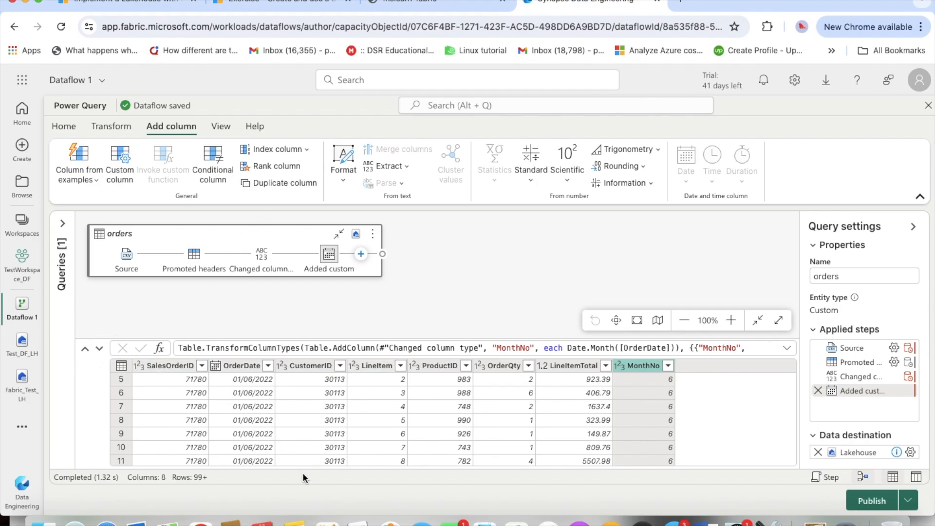
Edit the orders query's lakehouse data destination, keeping the Lakehouse (none) connection.
mouse_move(845, 453)
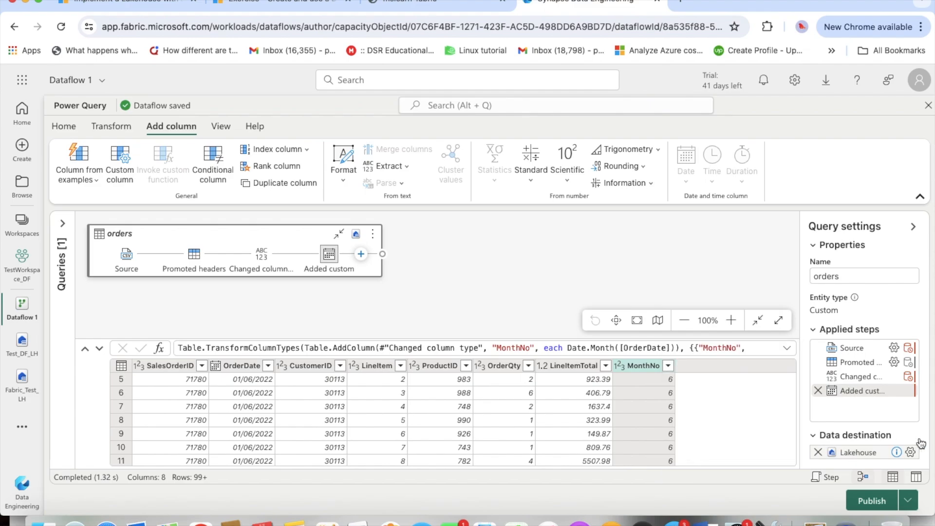
click(910, 452)
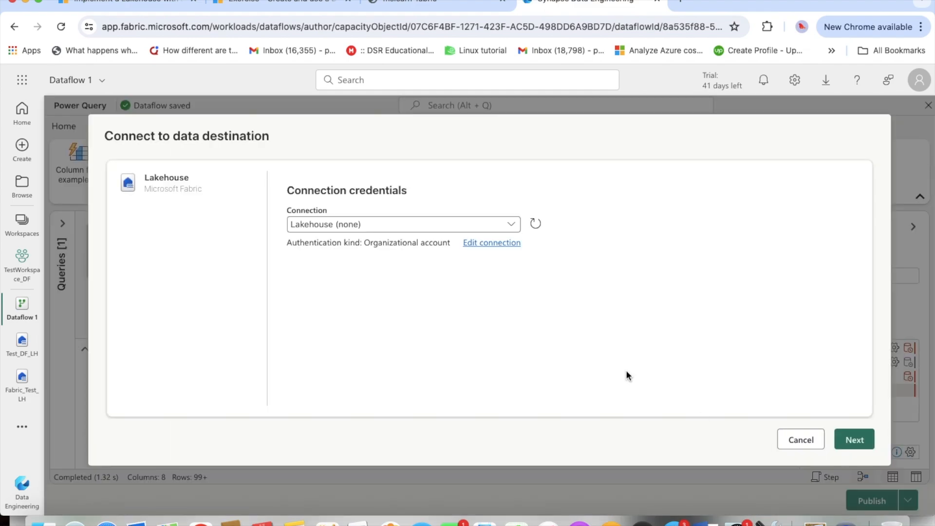
click(512, 228)
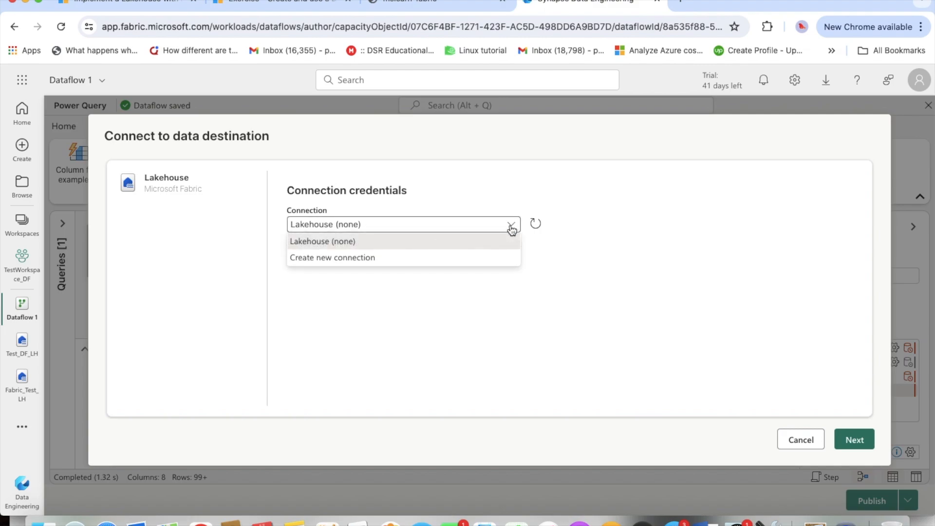
click(340, 244)
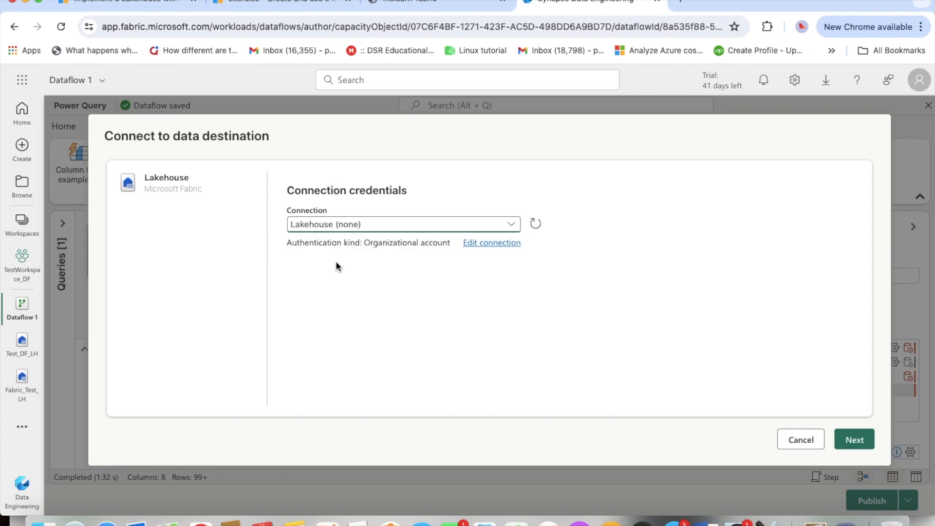
click(857, 440)
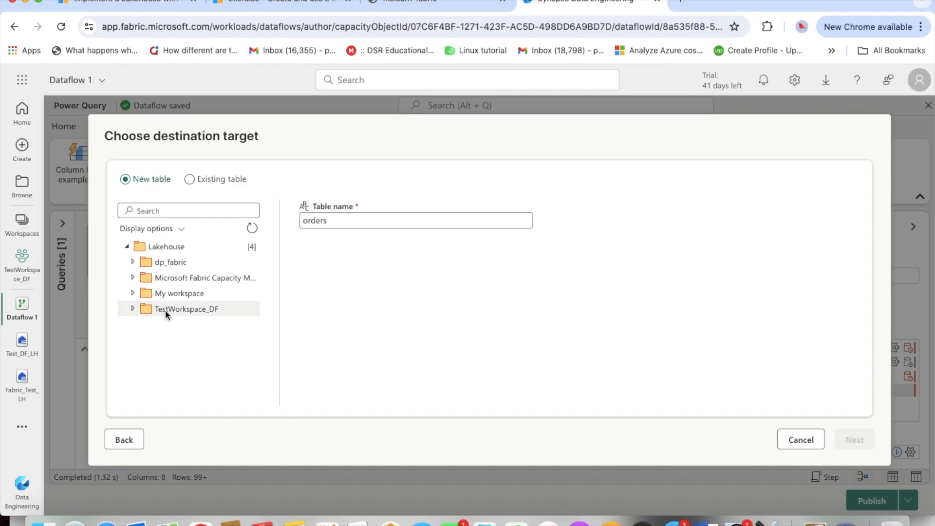
Set the destination to a new table named orders in Test_DF_LH under TestWorkspace_DF and save it with automatic settings.
click(134, 311)
click(133, 309)
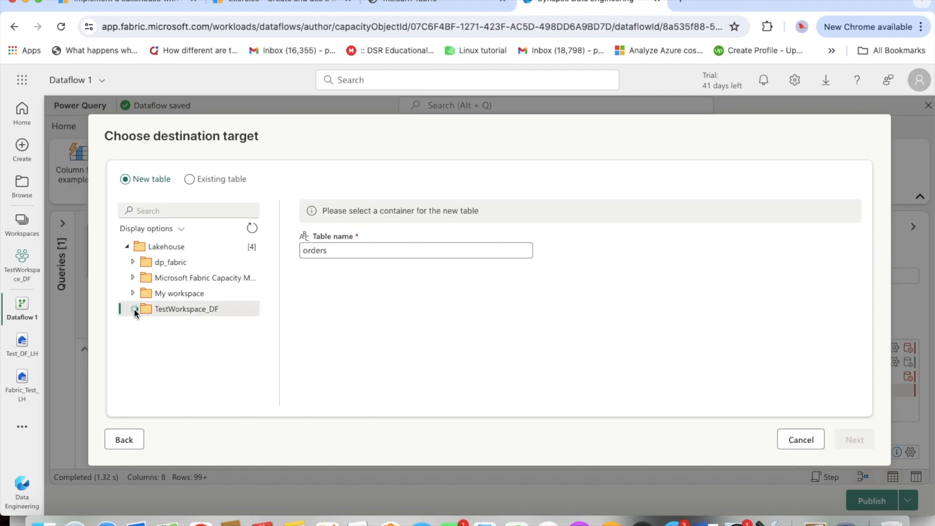
click(316, 253)
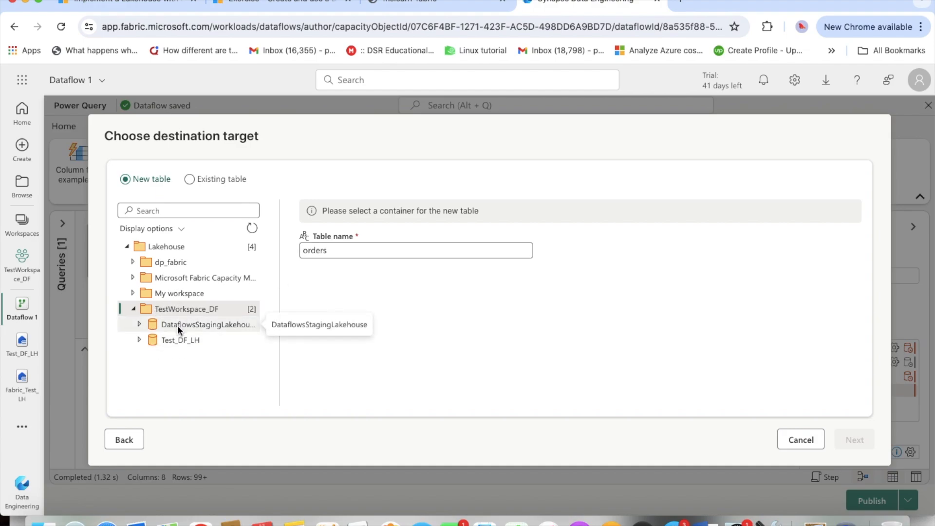
click(152, 339)
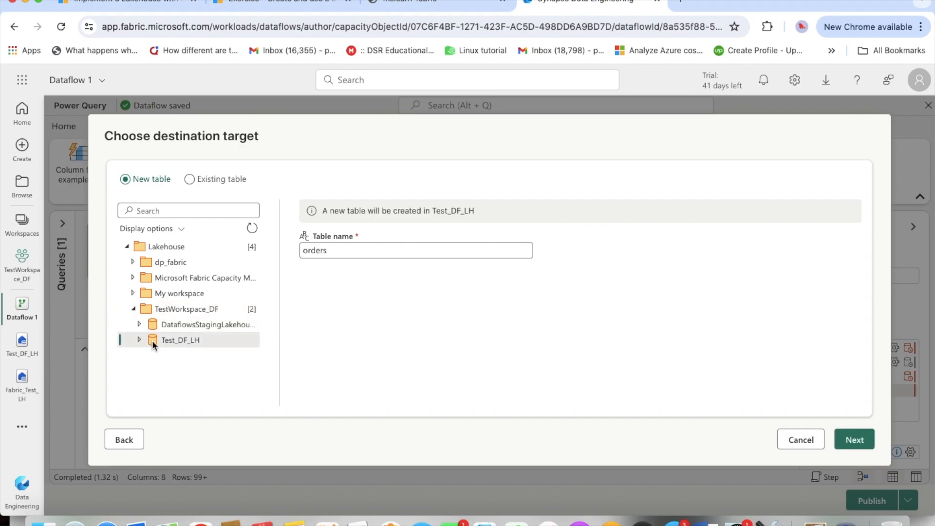
click(140, 340)
click(335, 250)
click(859, 440)
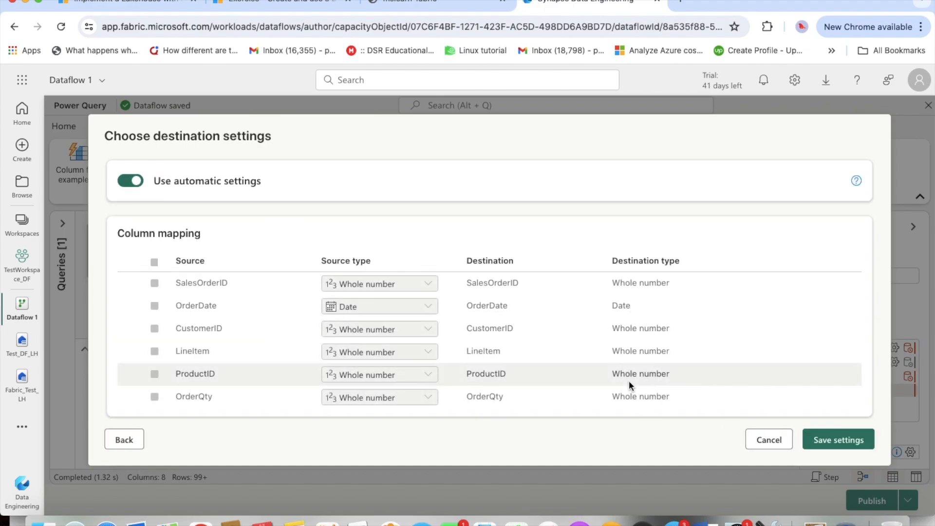
scroll(629, 381, down, 2)
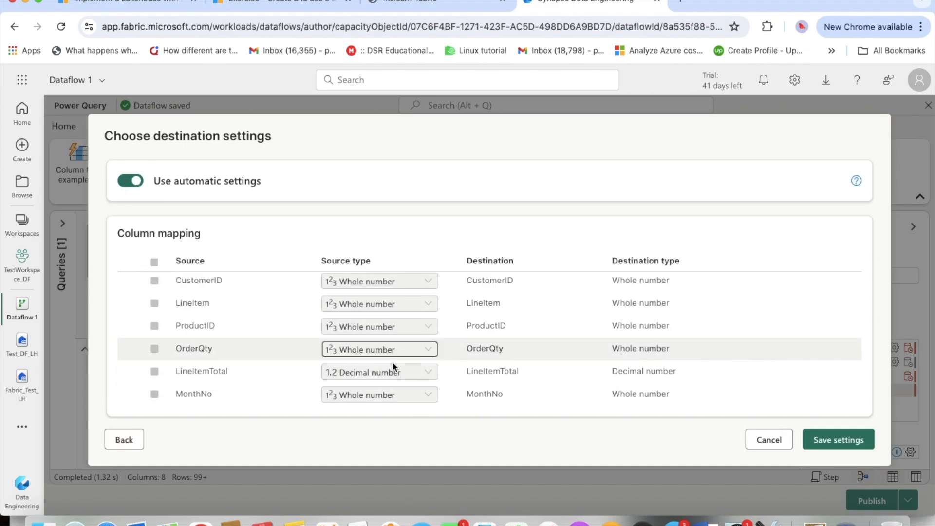
click(840, 447)
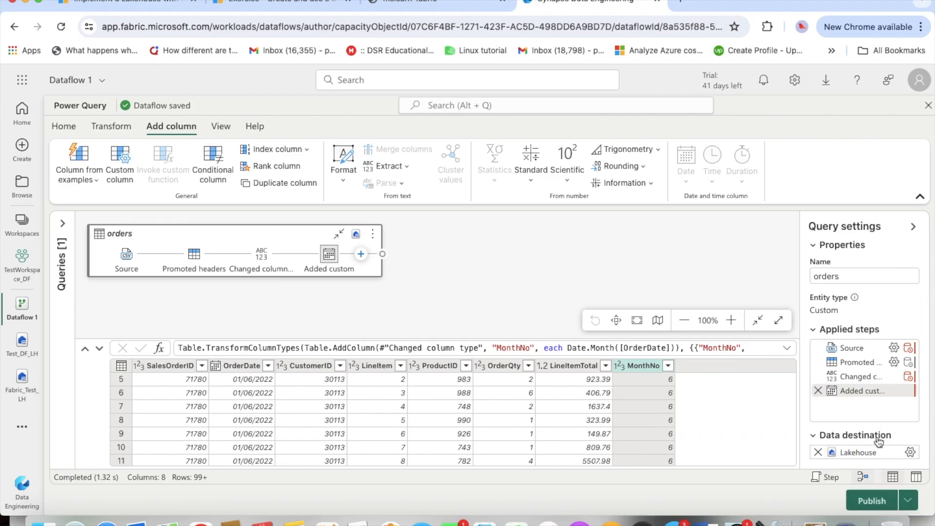
Publish the dataflow and reload the TestWorkspace_DF workspace page.
mouse_move(866, 452)
click(880, 506)
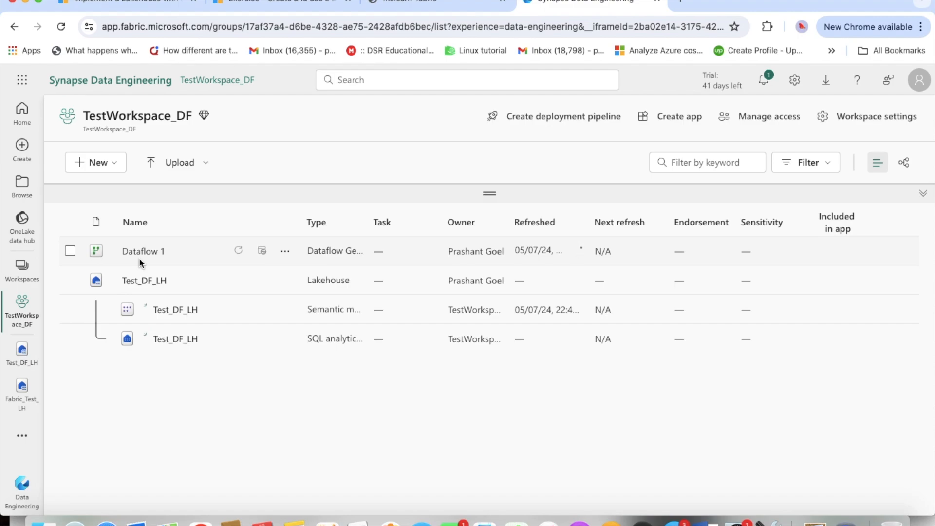
click(61, 27)
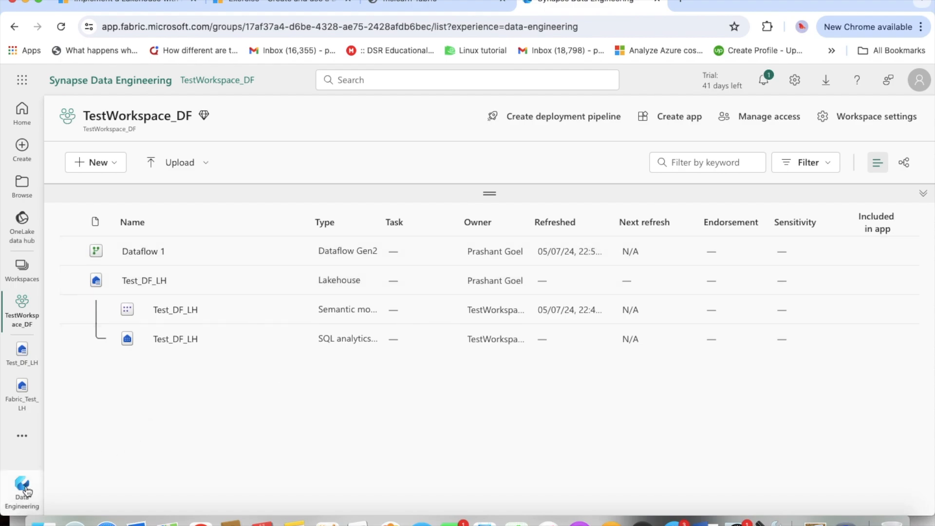
click(119, 168)
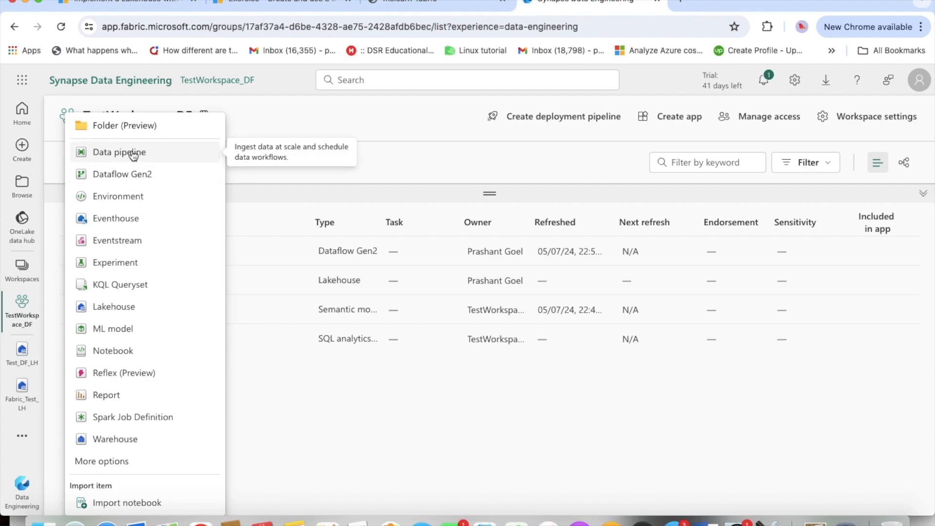
key(Escape)
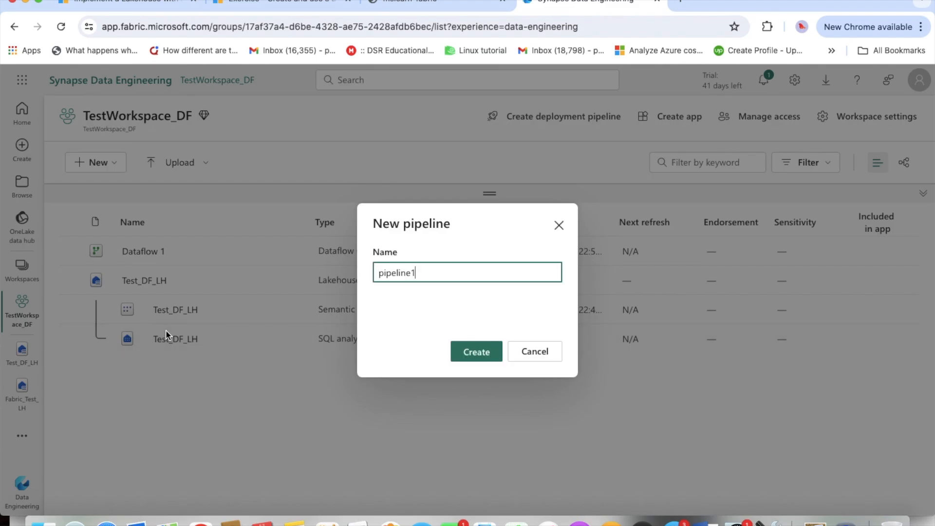
click(536, 351)
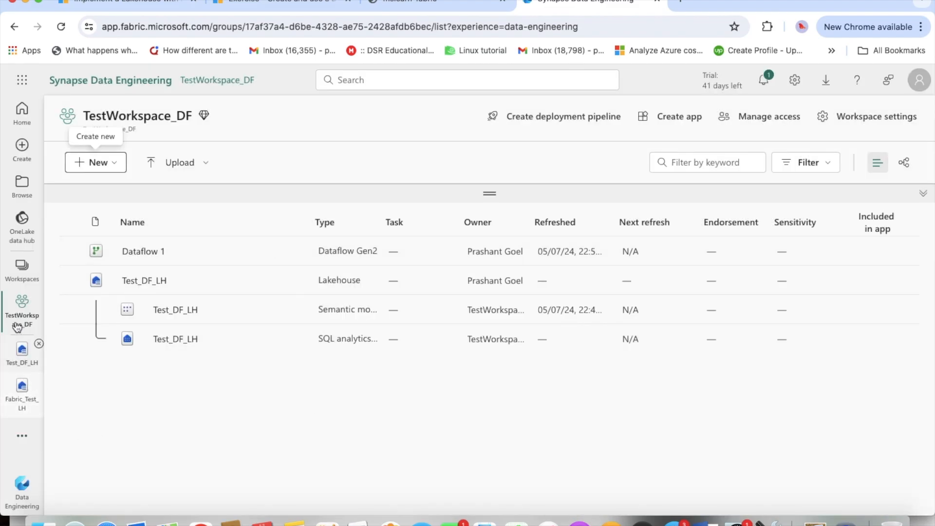
Choose the Data Engineering experience and reopen the TestWorkspace_DF workspace from the recent items.
click(22, 485)
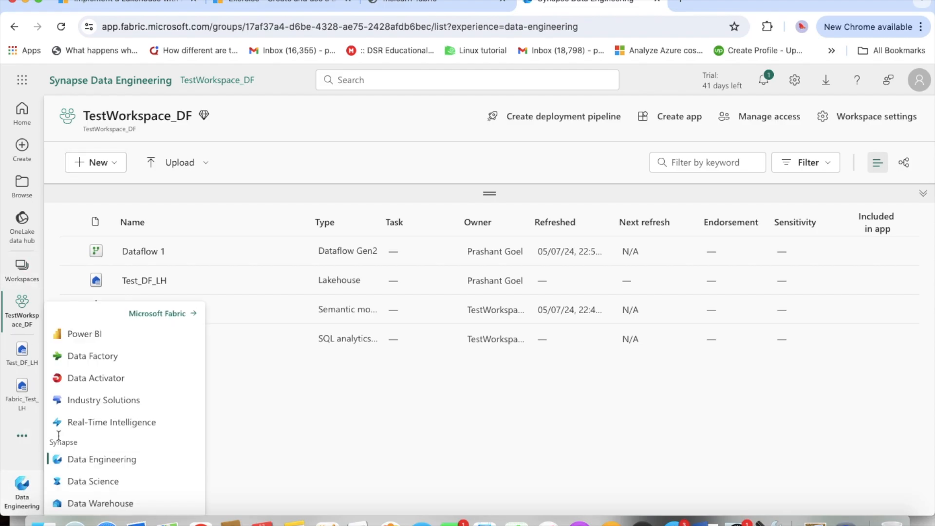
click(73, 460)
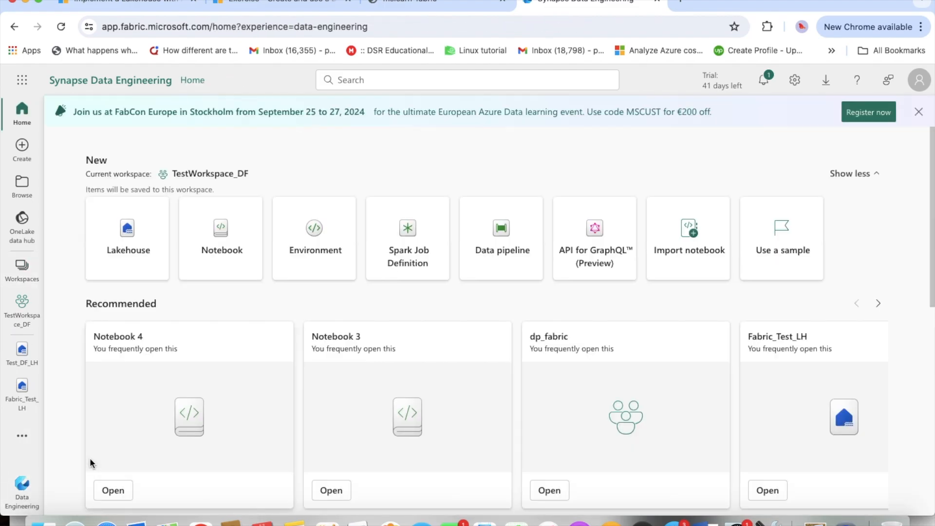
scroll(124, 397, down, 1)
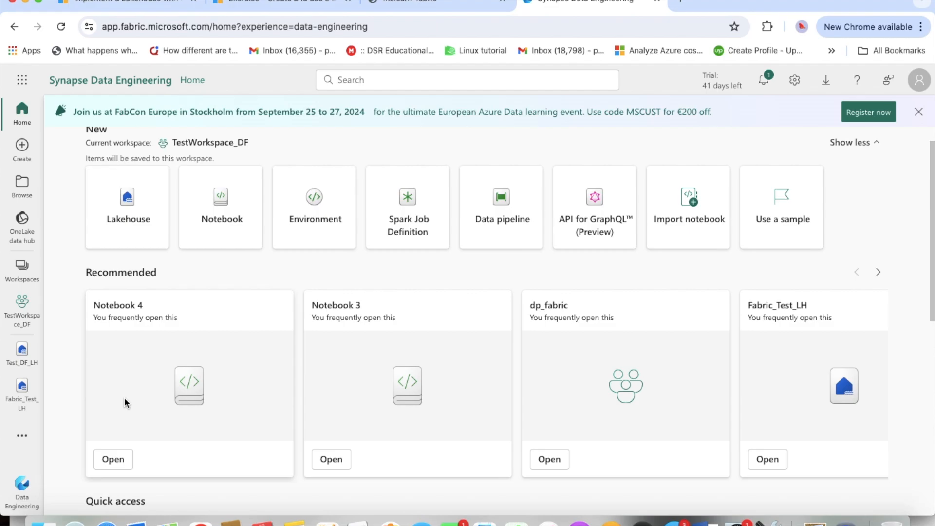
scroll(291, 362, down, 5)
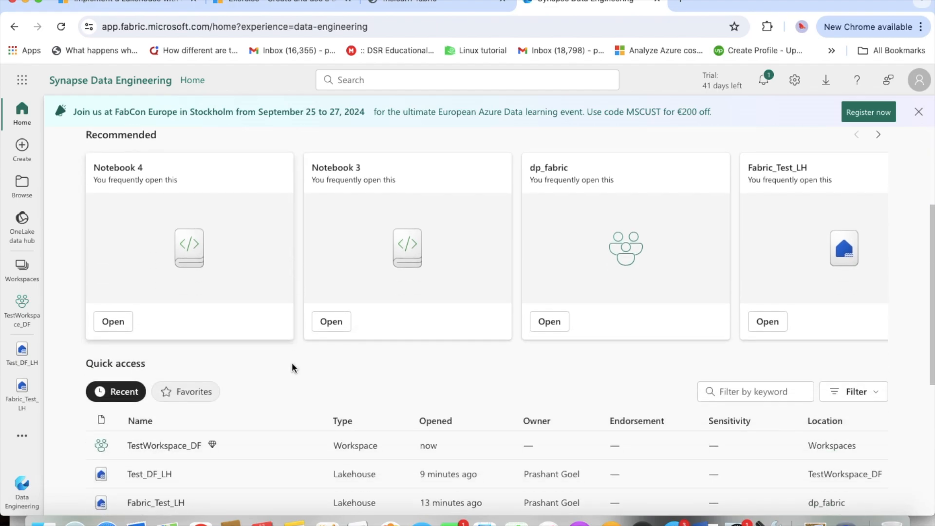
click(174, 446)
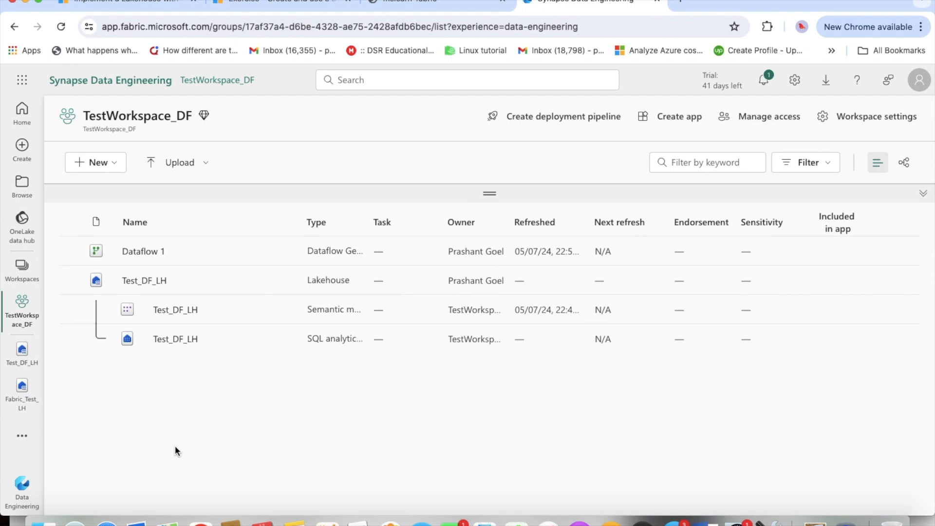
Create a data pipeline named pipeline1 in the workspace and add a Dataflow activity to its canvas.
click(117, 168)
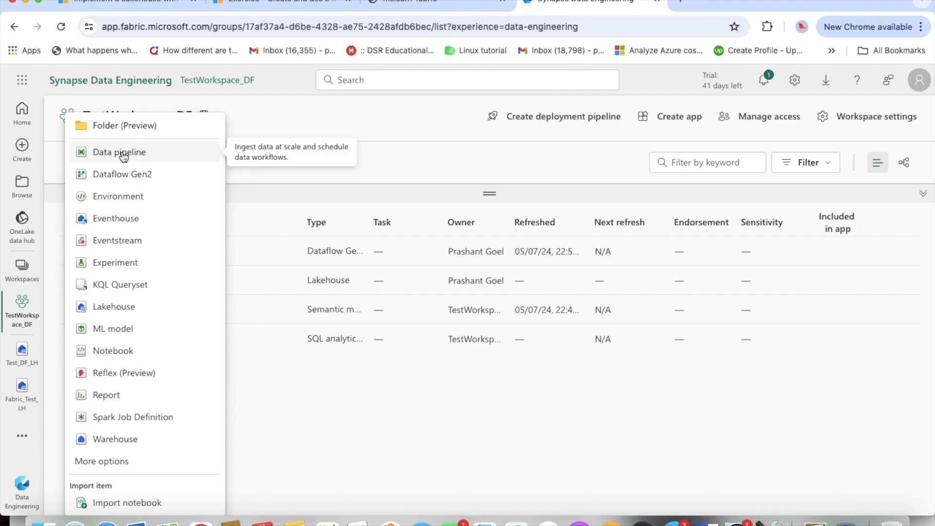
click(123, 155)
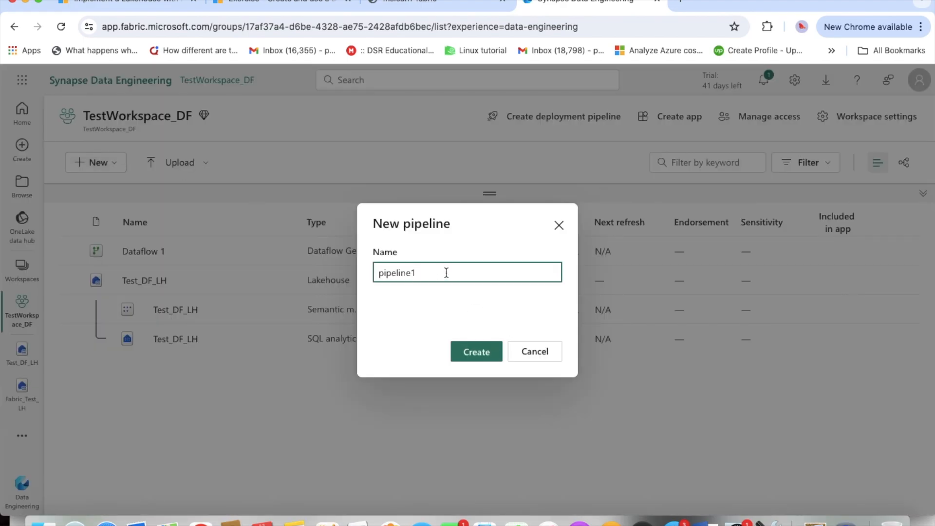
click(476, 351)
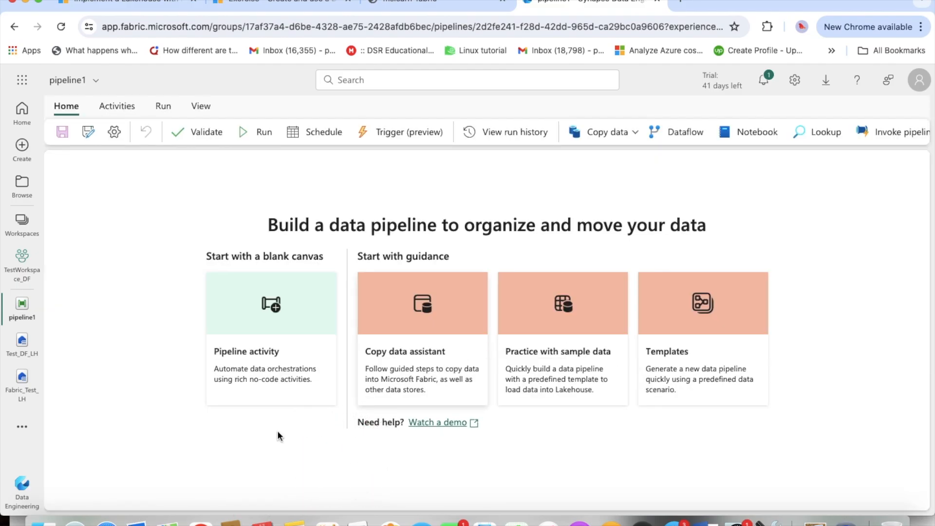
click(236, 360)
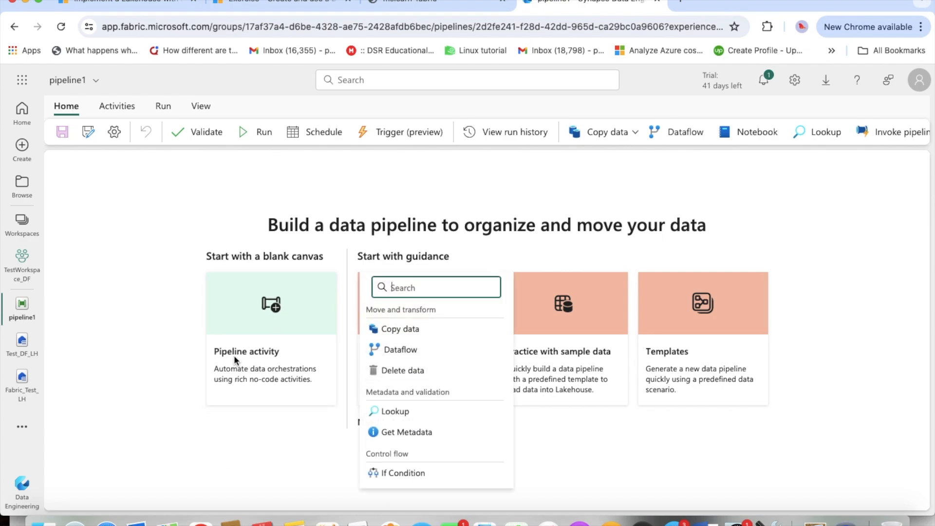
click(401, 349)
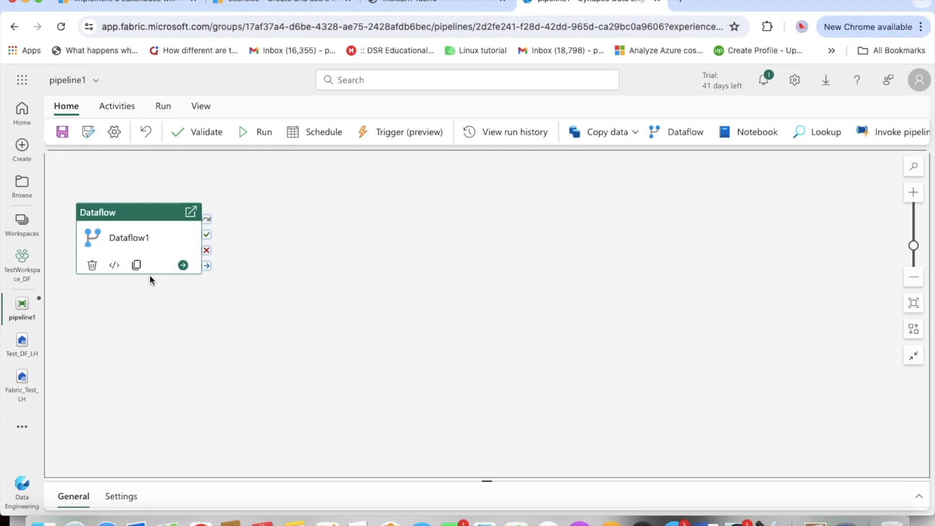
Set the Dataflow activity to use Dataflow 1 from the TestWorkspace_DF workspace.
click(117, 507)
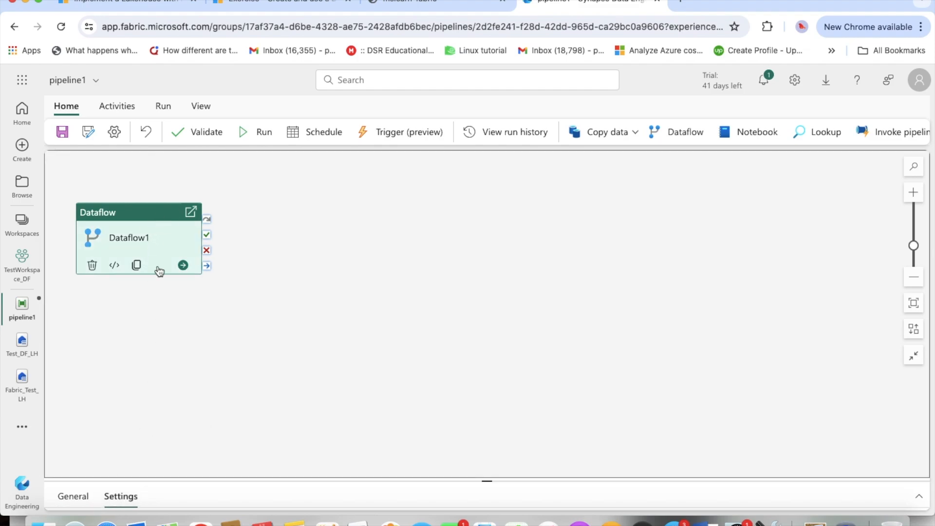
scroll(238, 414, down, 4)
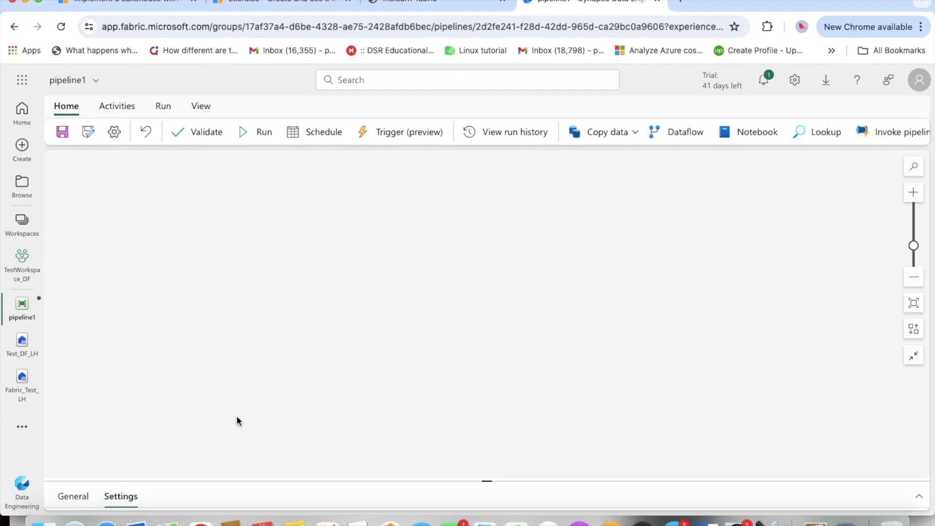
scroll(227, 344, up, 4)
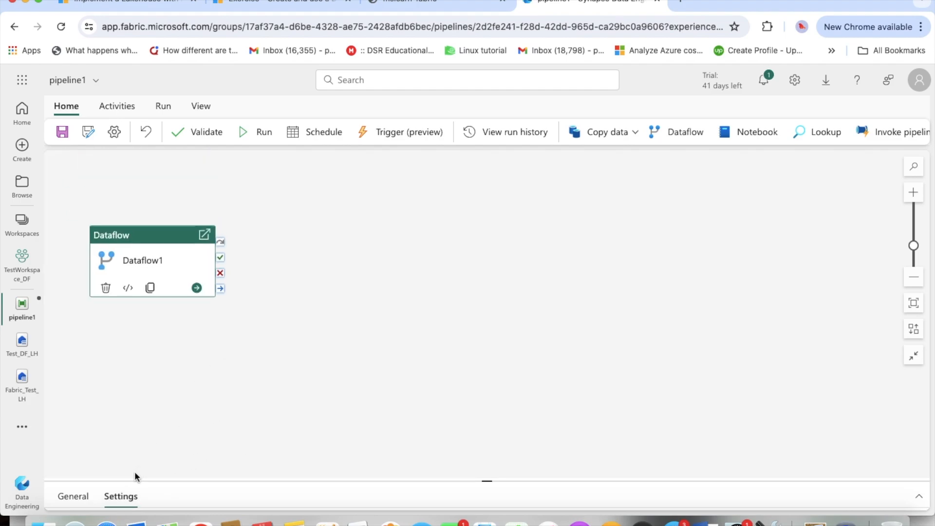
click(919, 497)
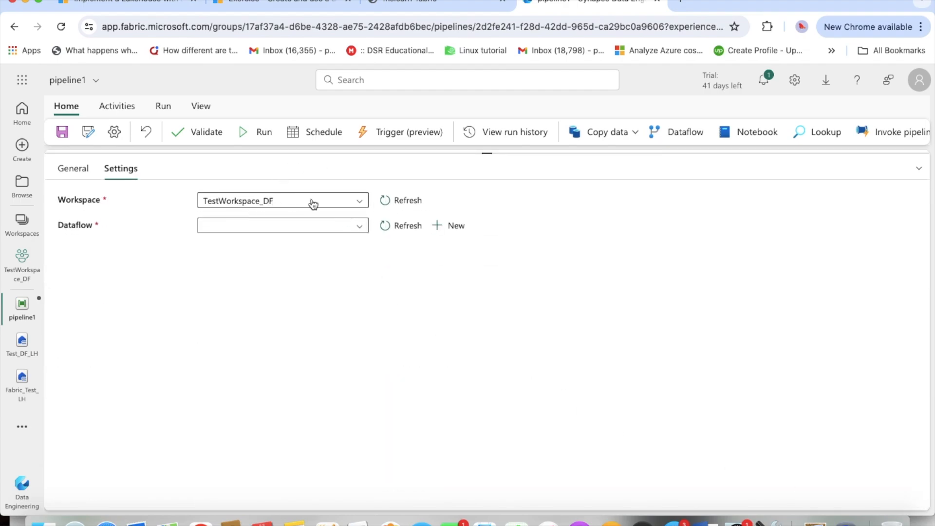
click(363, 230)
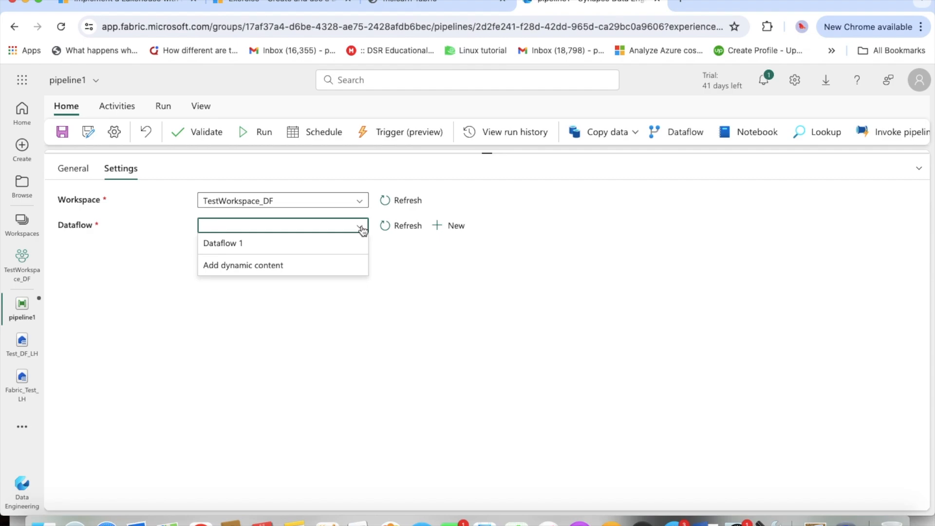
click(246, 248)
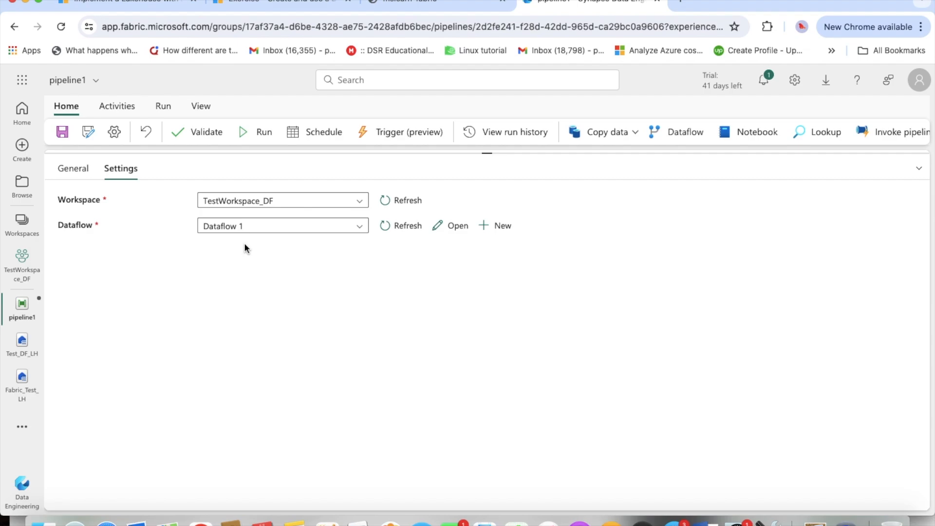
click(919, 168)
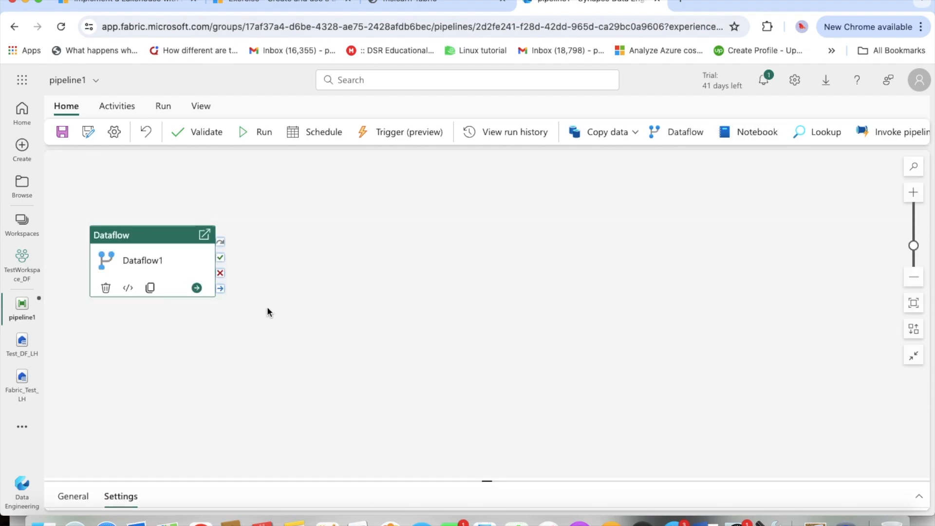
Review the lab instructions on the data destination and on adding a dataflow to a pipeline, saving and running it.
click(390, 4)
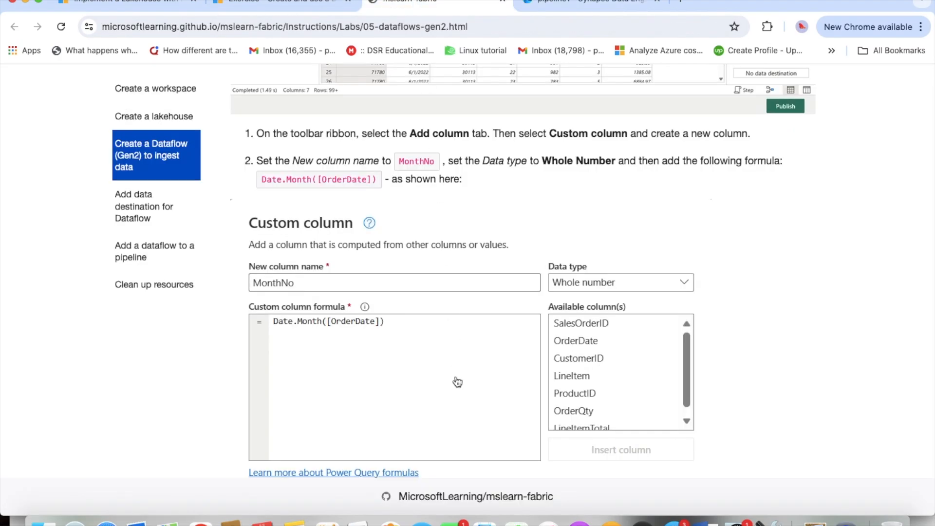
scroll(456, 382, down, 15)
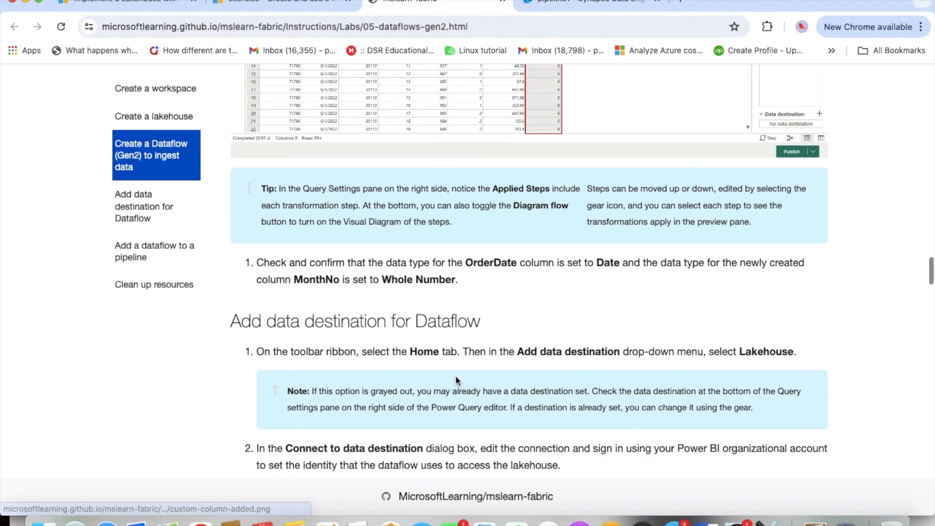
scroll(457, 371, down, 10)
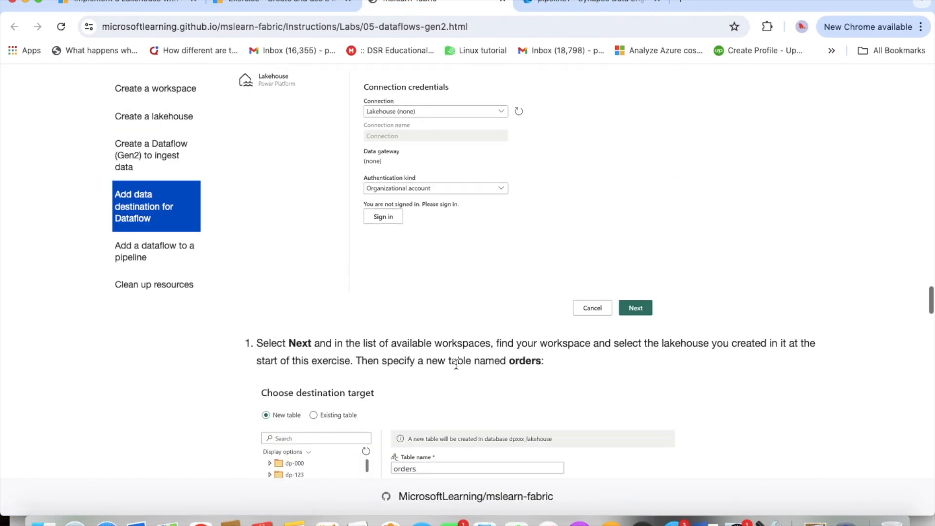
scroll(457, 370, down, 10)
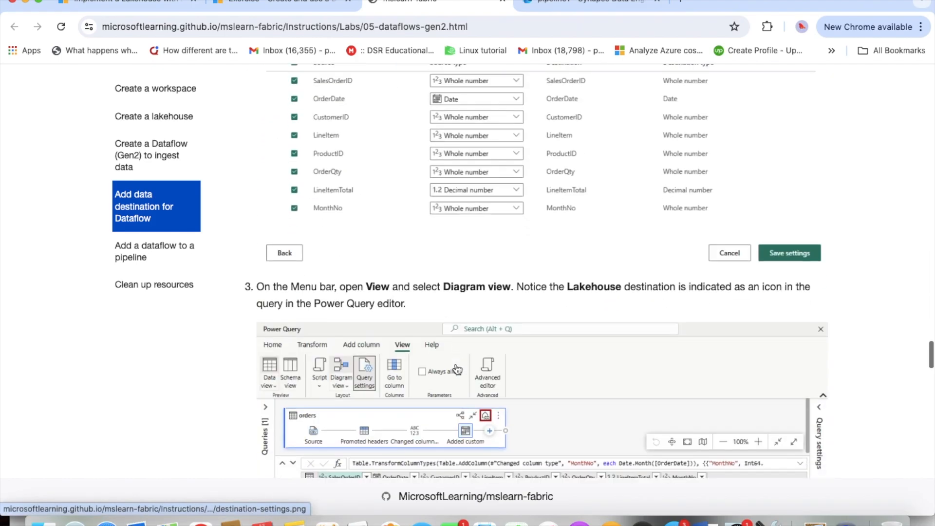
scroll(458, 370, up, 3)
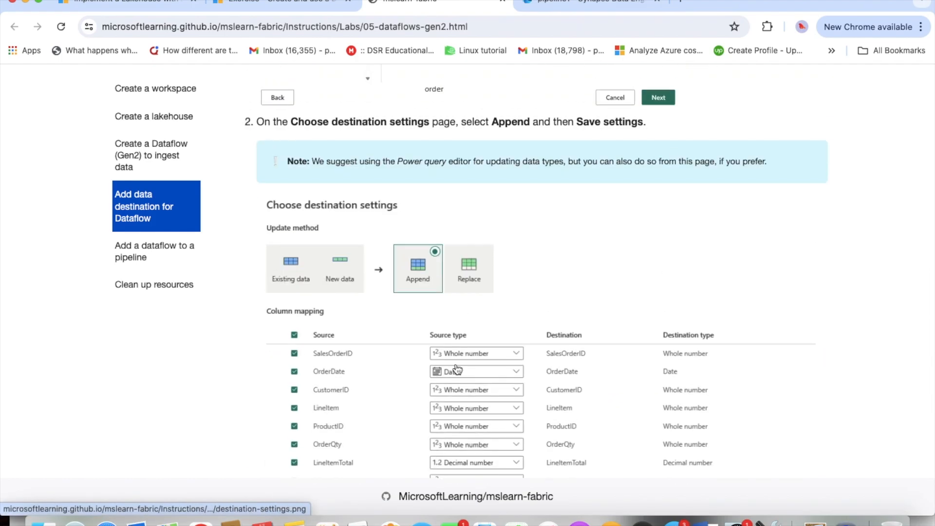
scroll(457, 372, down, 15)
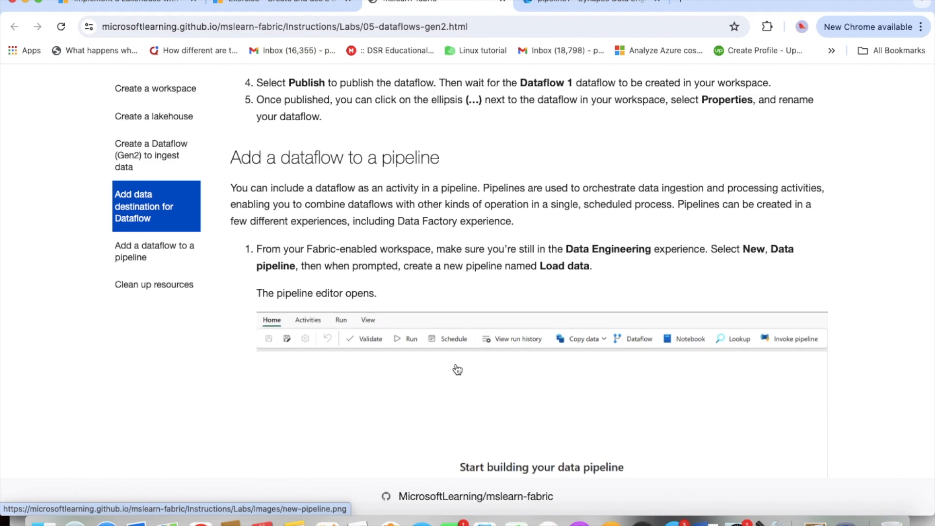
scroll(457, 369, down, 9)
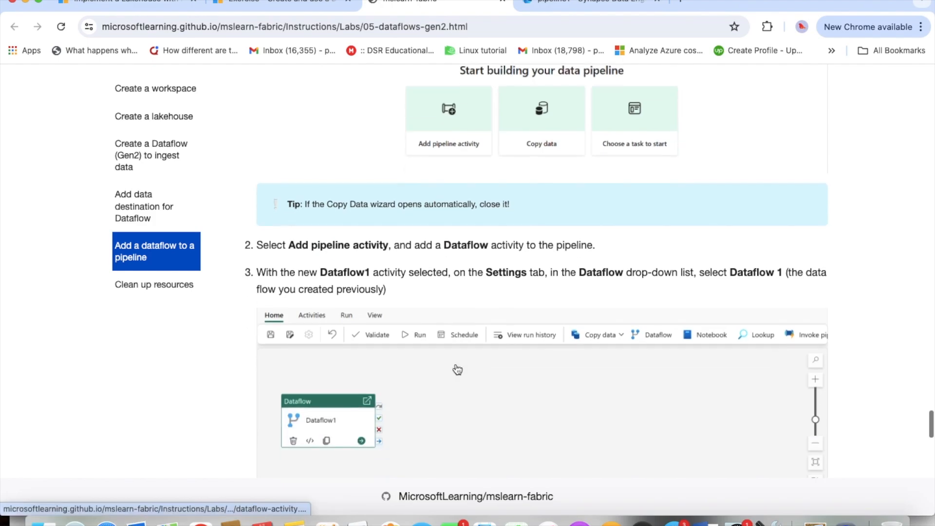
scroll(457, 369, down, 3)
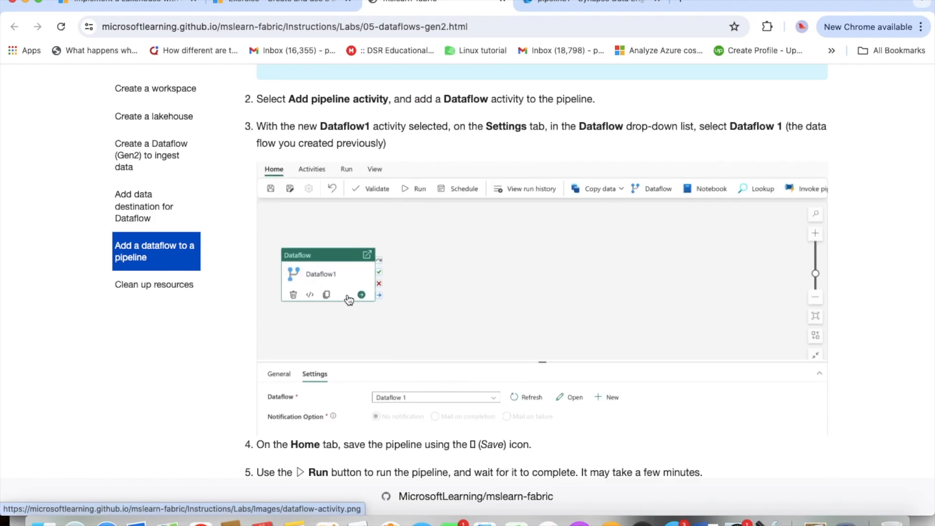
scroll(349, 299, down, 2)
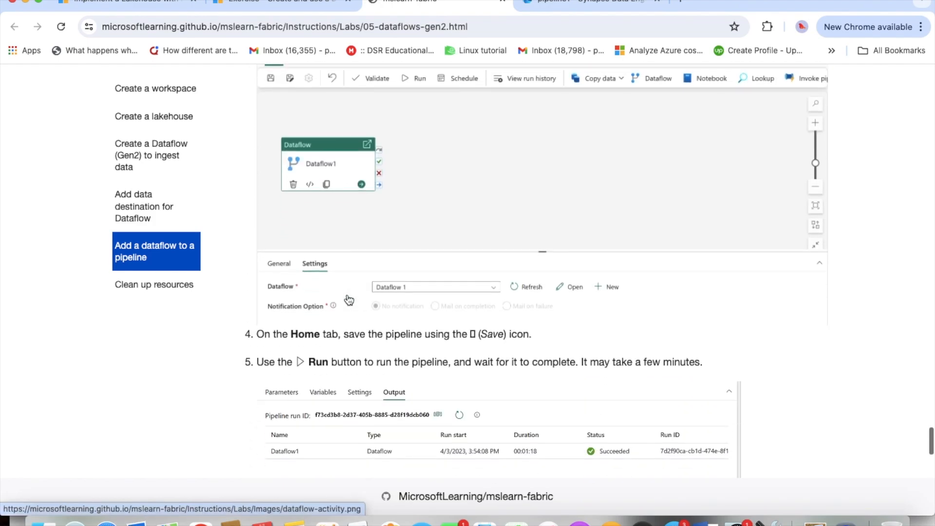
scroll(444, 297, down, 1)
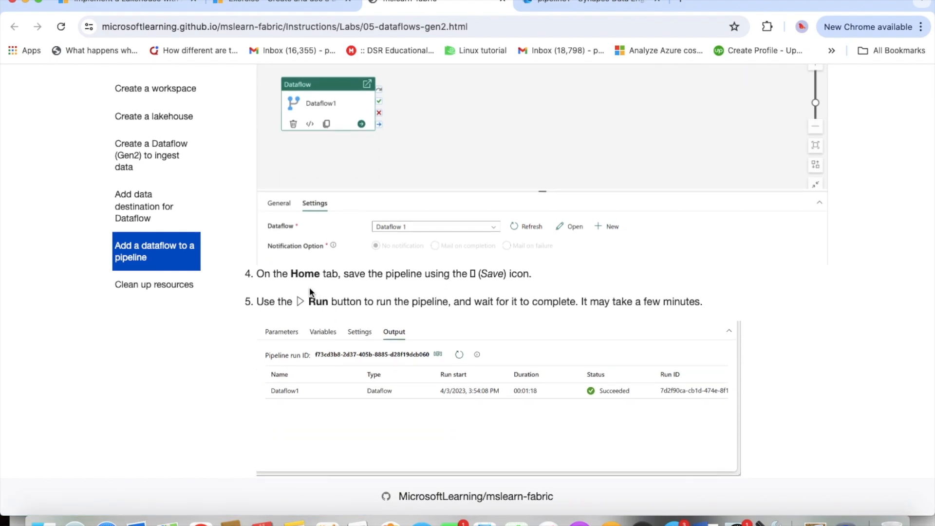
scroll(310, 291, down, 1)
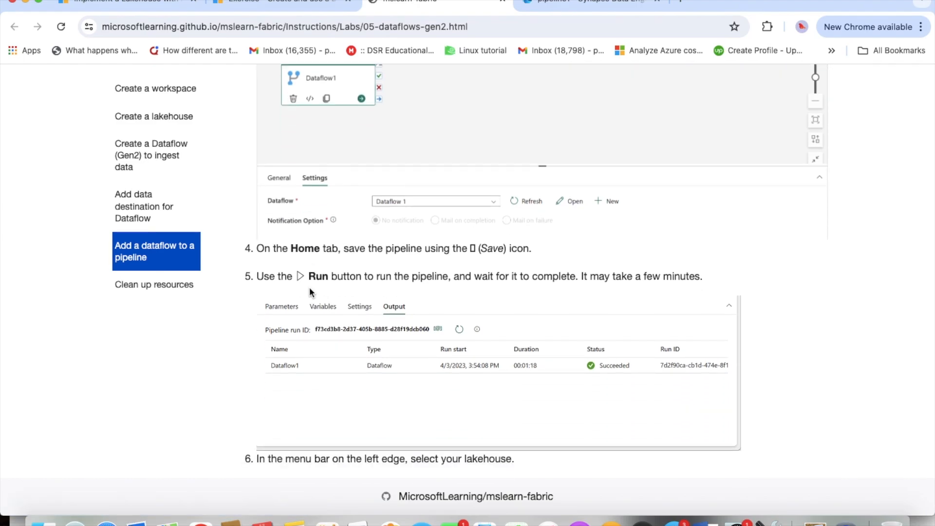
scroll(310, 289, down, 5)
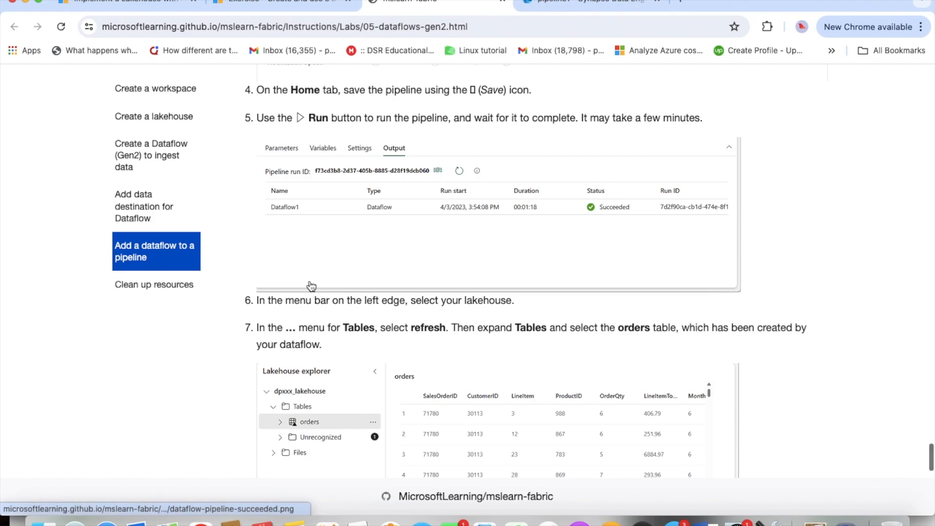
scroll(311, 286, up, 15)
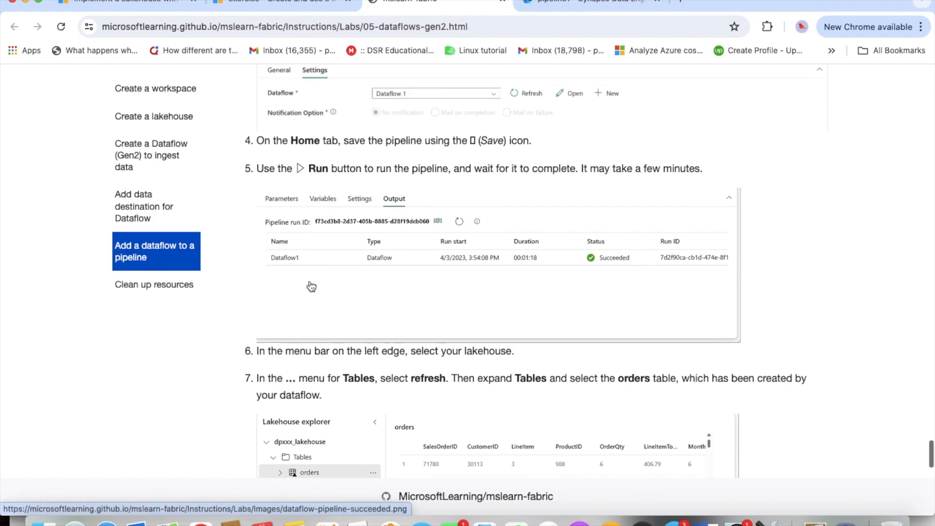
scroll(310, 287, up, 1)
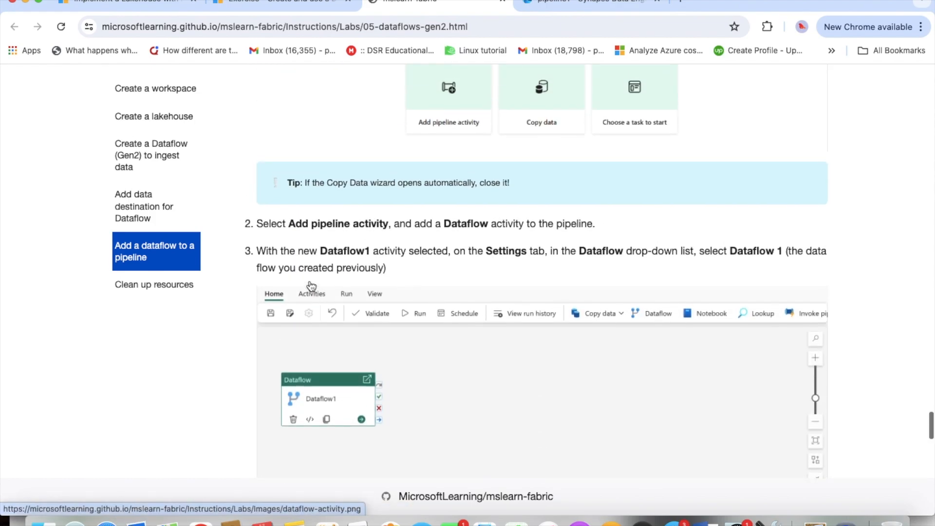
scroll(312, 287, up, 8)
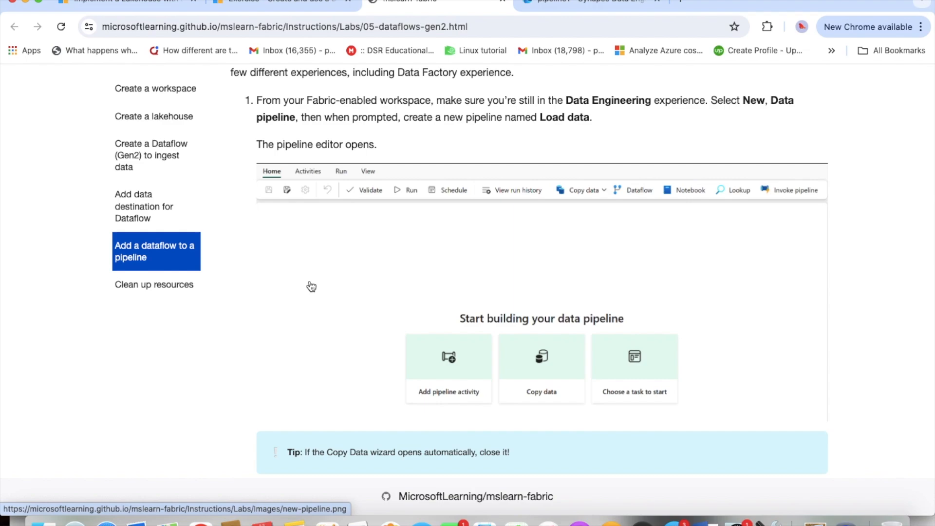
scroll(312, 286, up, 2)
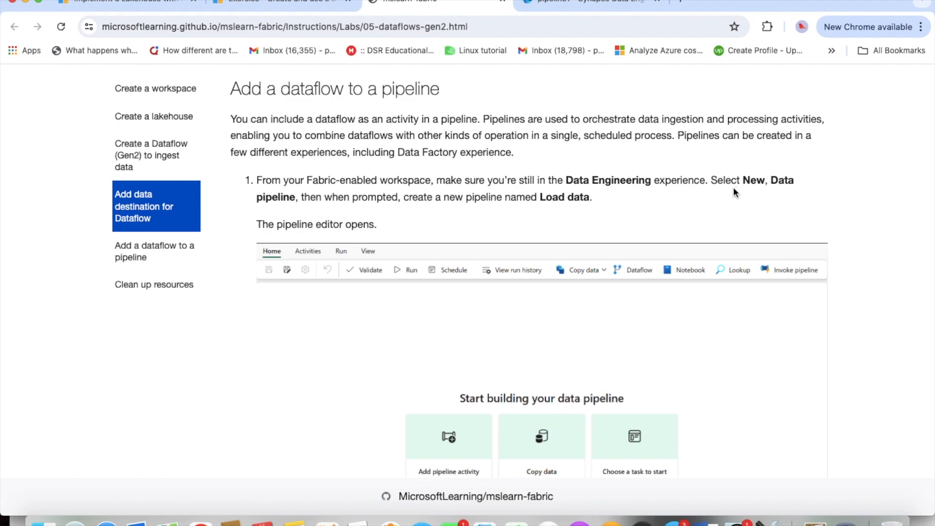
Save and run pipeline1, and enlarge its run output to check the status of the Dataflow1 activity.
click(559, 6)
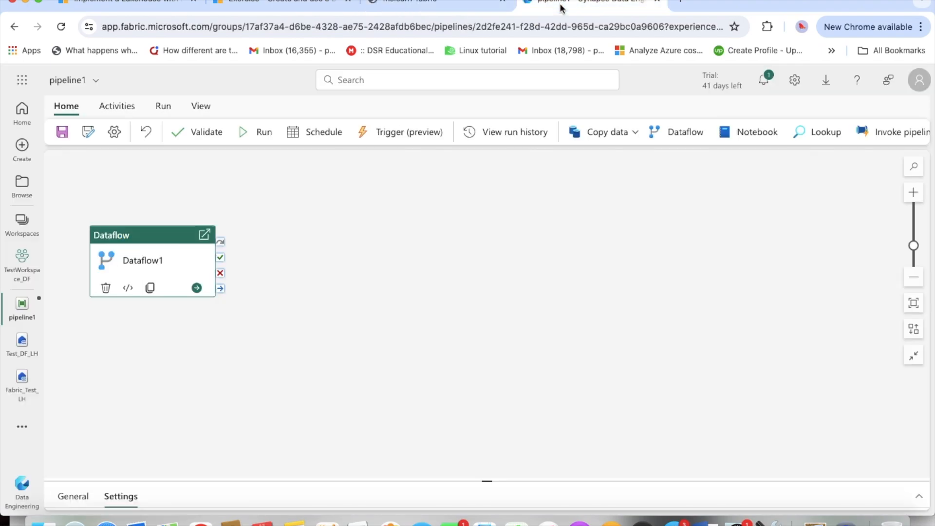
click(246, 131)
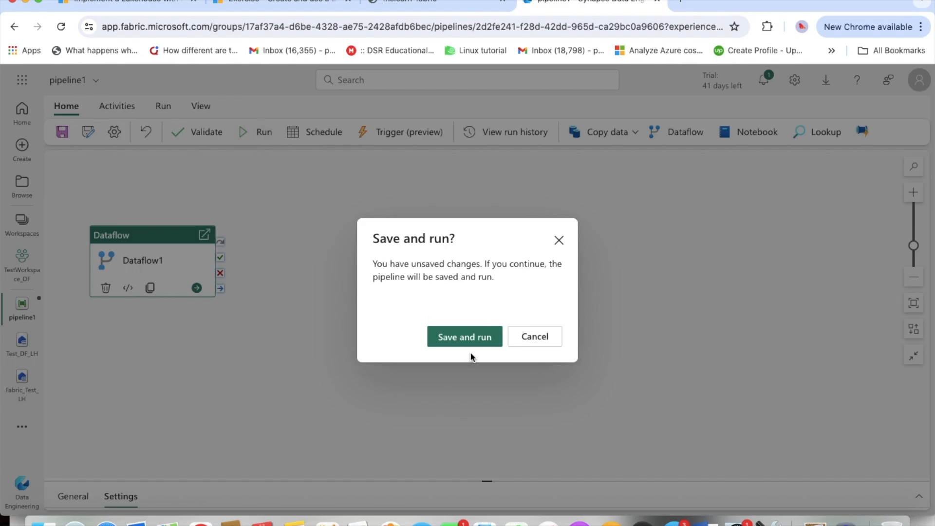
click(476, 336)
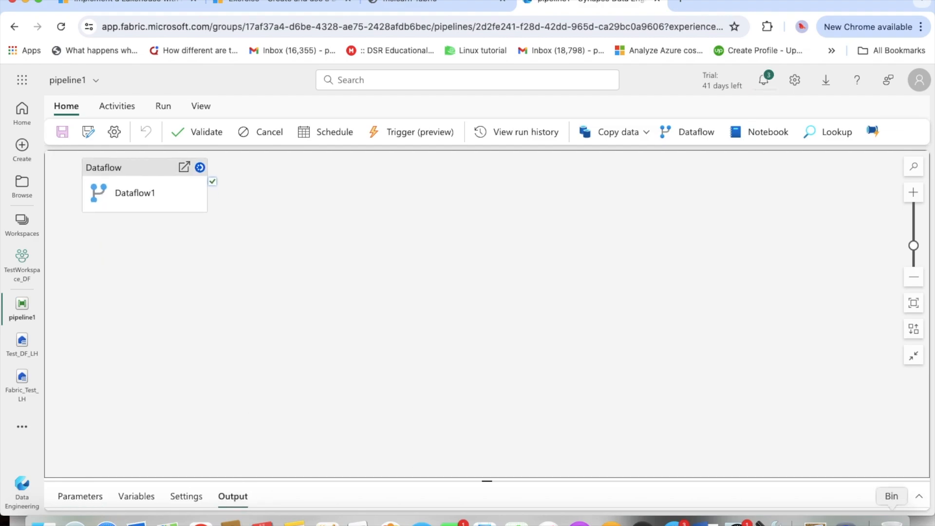
drag(487, 481, 469, 298)
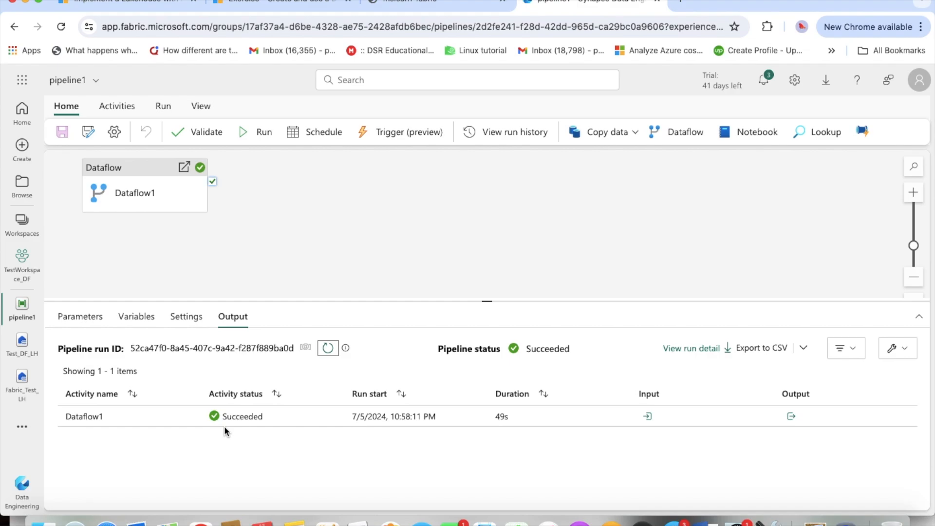
Examine the columns and data preview of the orders table in the Test_DF_LH lakehouse, and reopen the lakehouse from the TestWorkspace_DF item list.
click(21, 267)
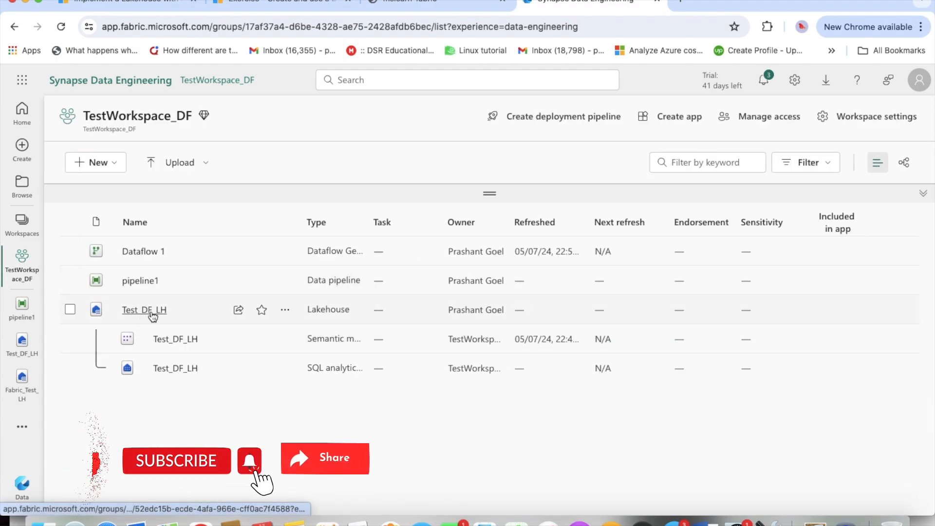
click(152, 312)
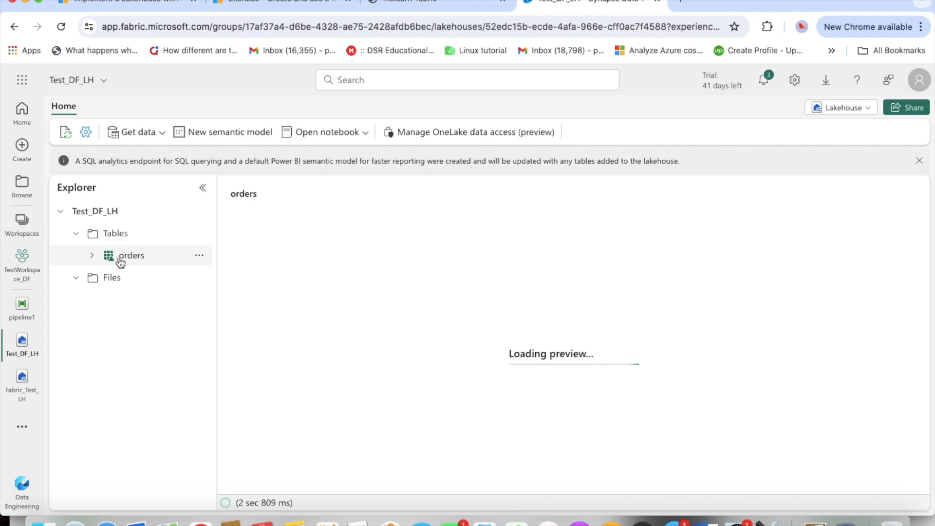
click(94, 256)
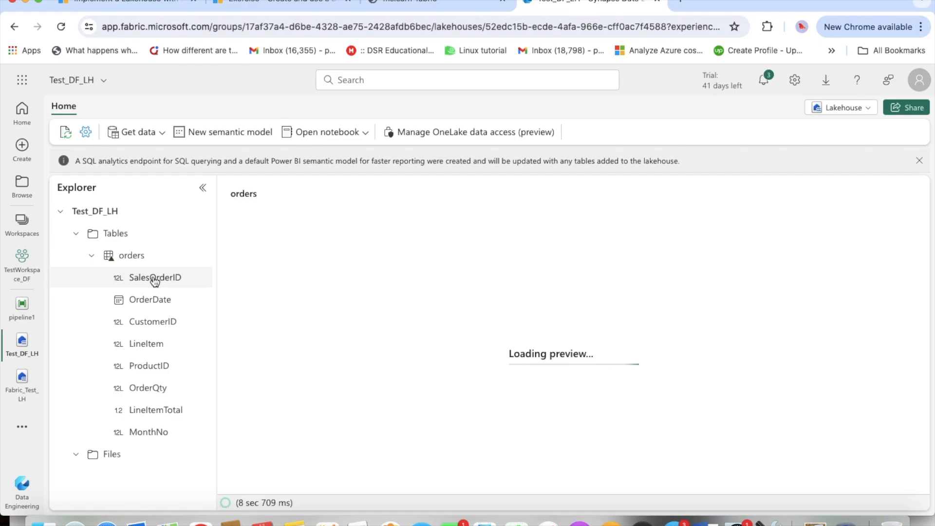
click(90, 234)
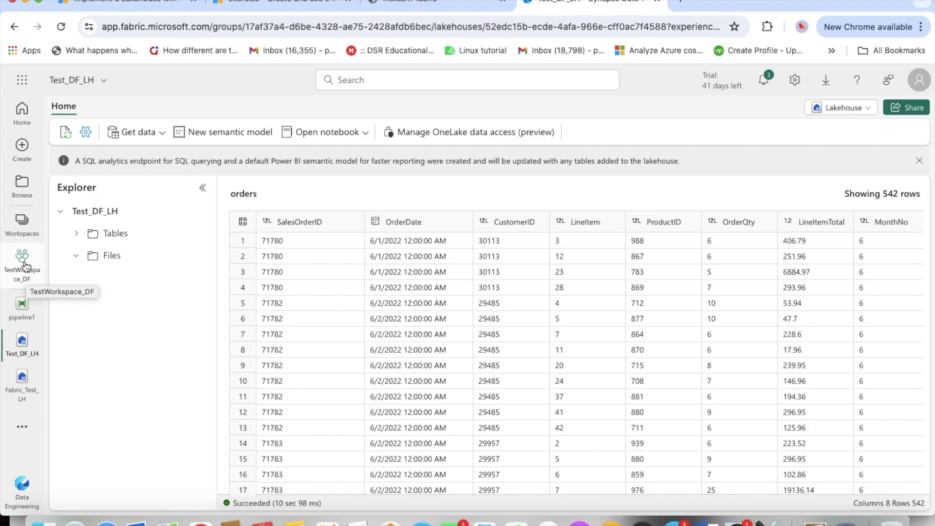
click(27, 277)
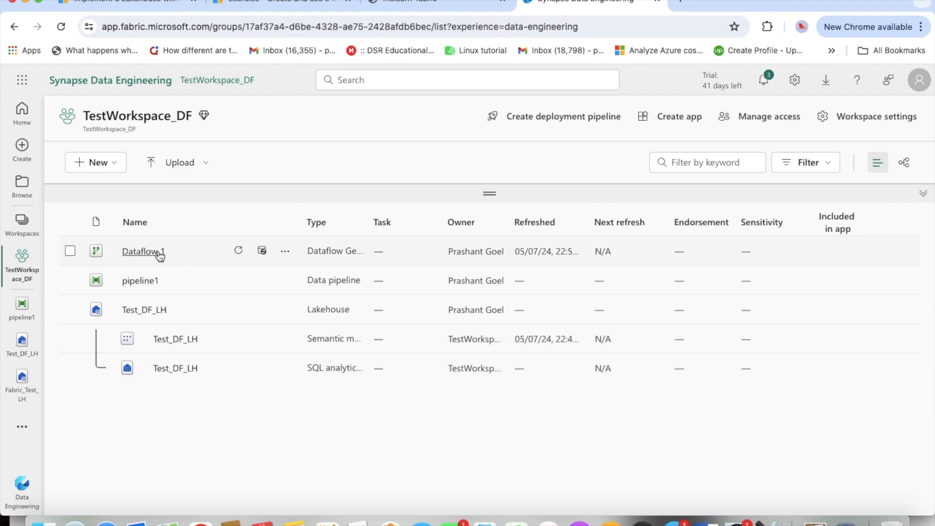
click(151, 312)
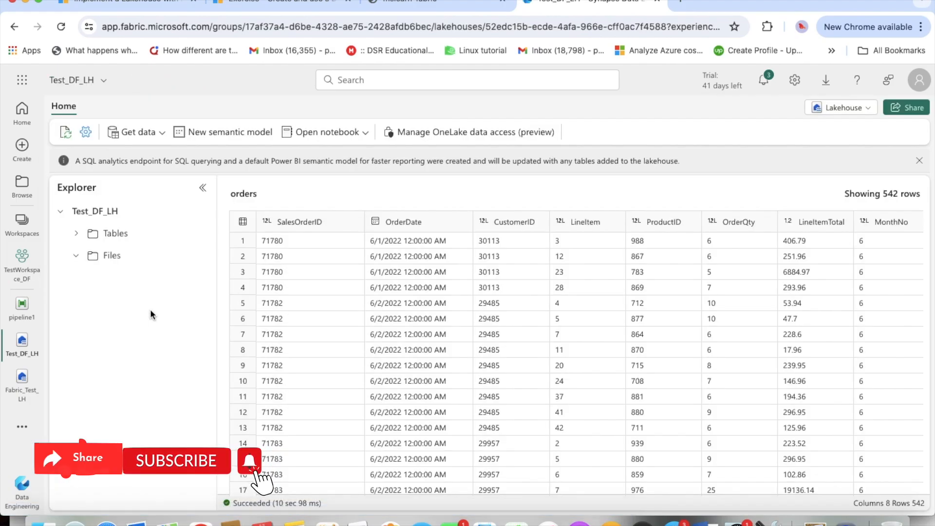